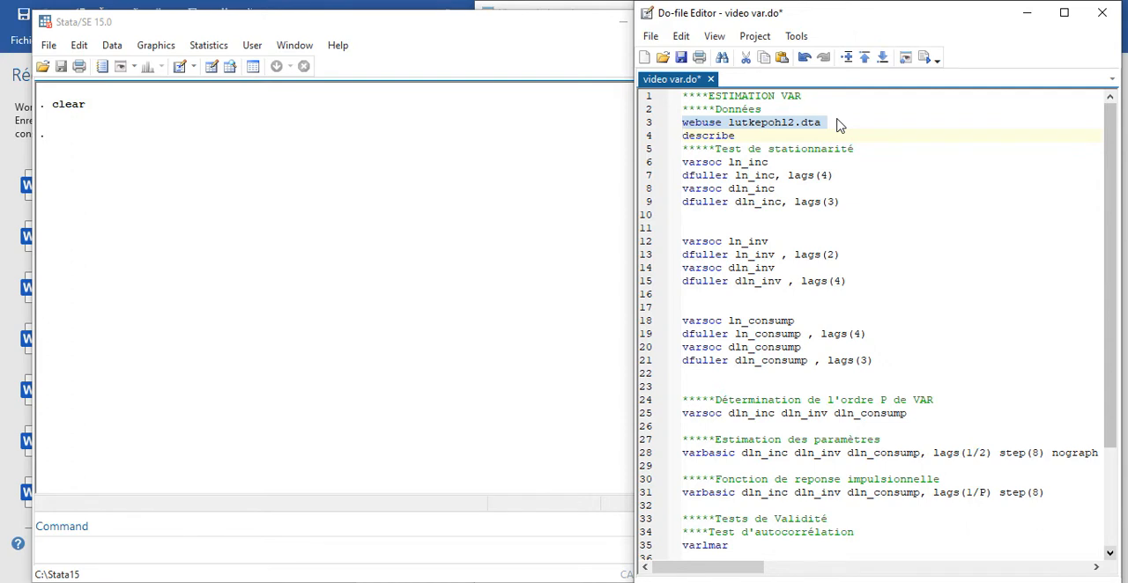
- Run the do-file lines that load the lutkepohl2.dta web dataset and describe its variables
{"action": "left_click", "coordinate": [923, 59]}
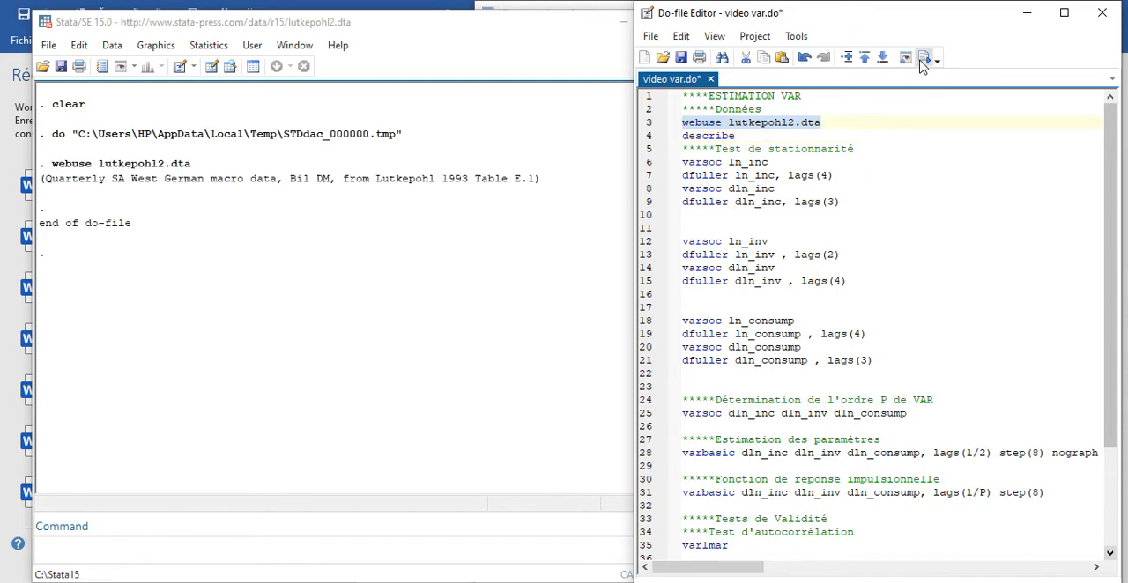
{"action": "left_click", "coordinate": [647, 137]}
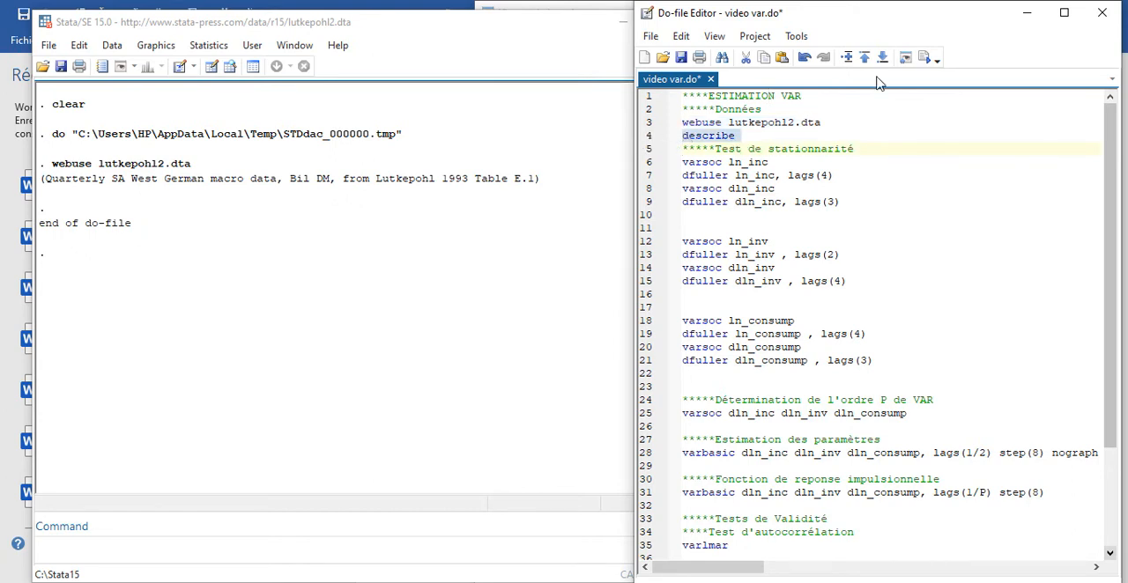
{"action": "left_click", "coordinate": [921, 60]}
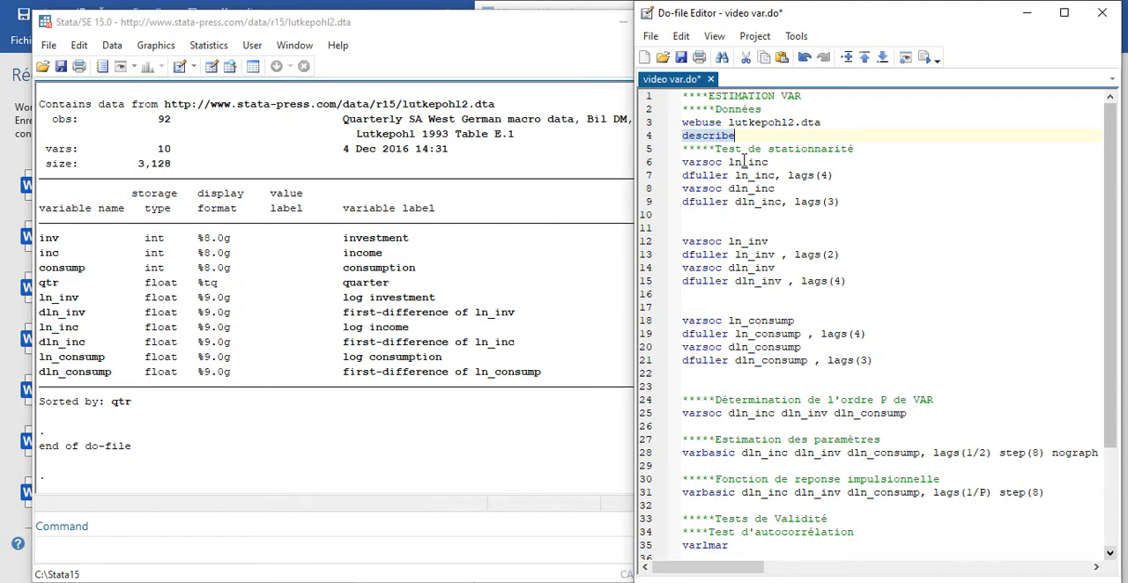
{"action": "left_click", "coordinate": [738, 137]}
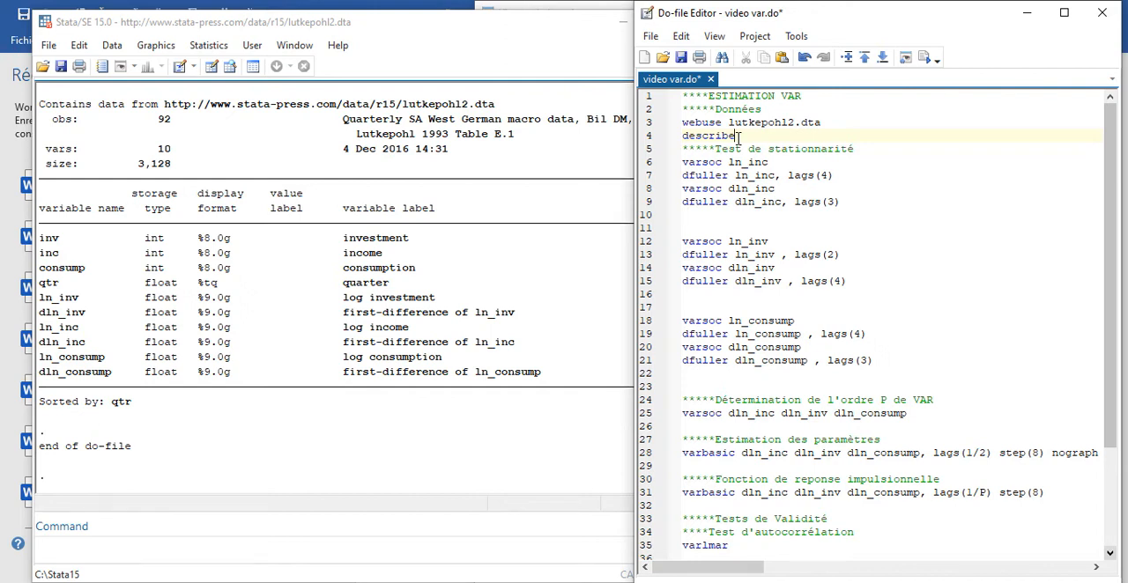
- Run the lag-order selection (varsoc) for ln_inc and its augmented Dickey-Fuller test with 4 lags from the do-file
{"action": "left_click", "coordinate": [646, 168]}
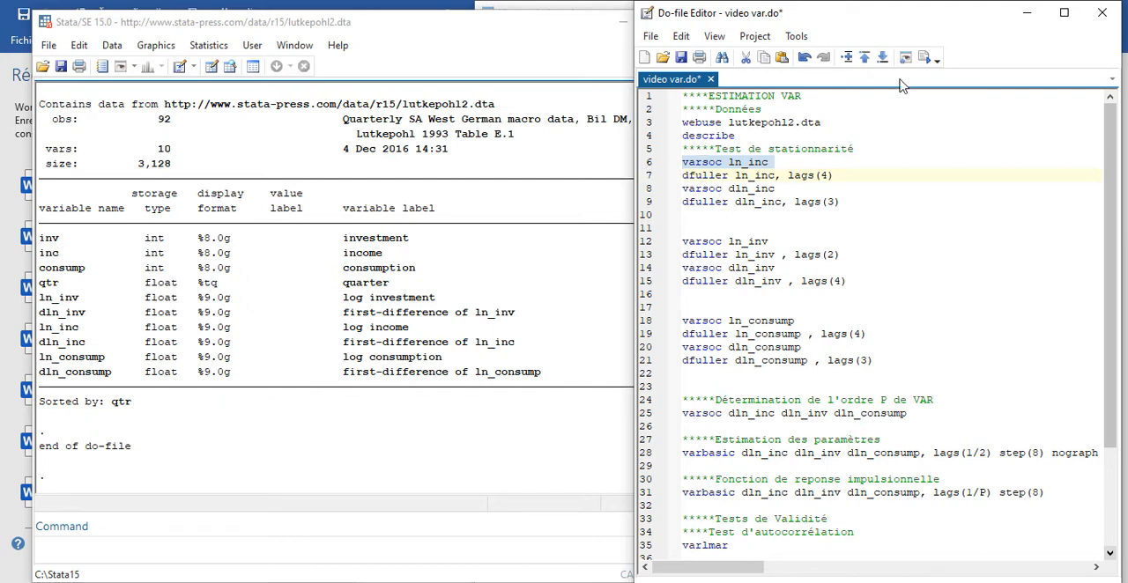
{"action": "left_click", "coordinate": [926, 57]}
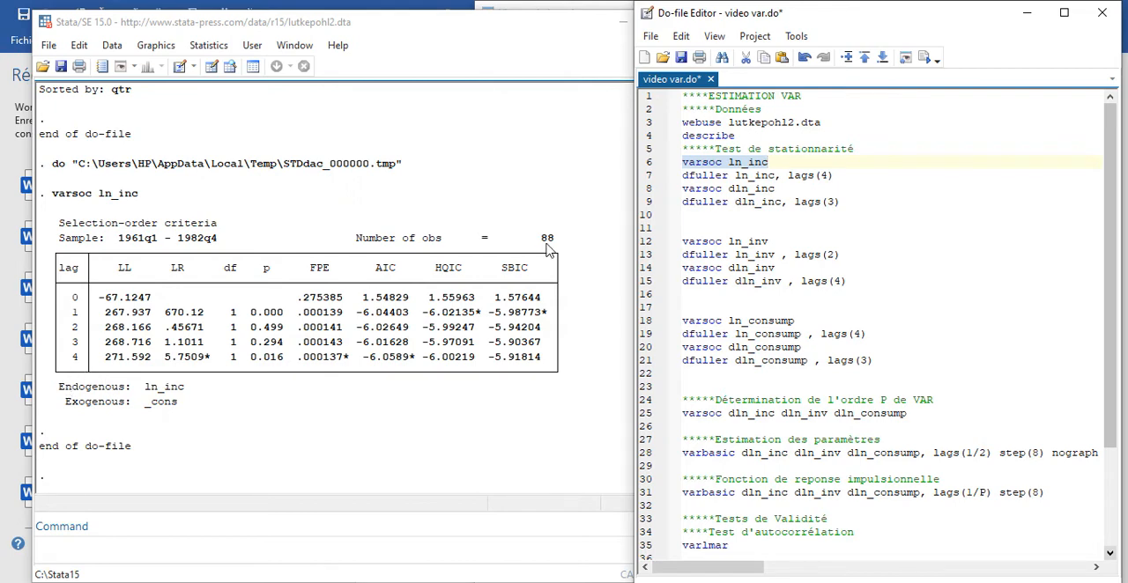
{"action": "left_click", "coordinate": [829, 174]}
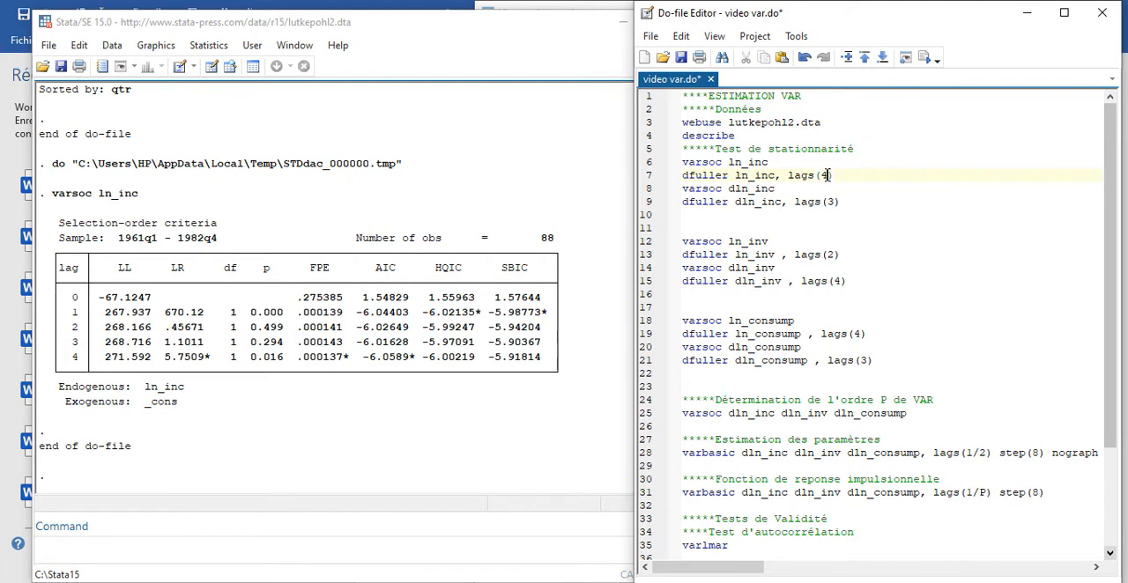
{"action": "left_click", "coordinate": [645, 176]}
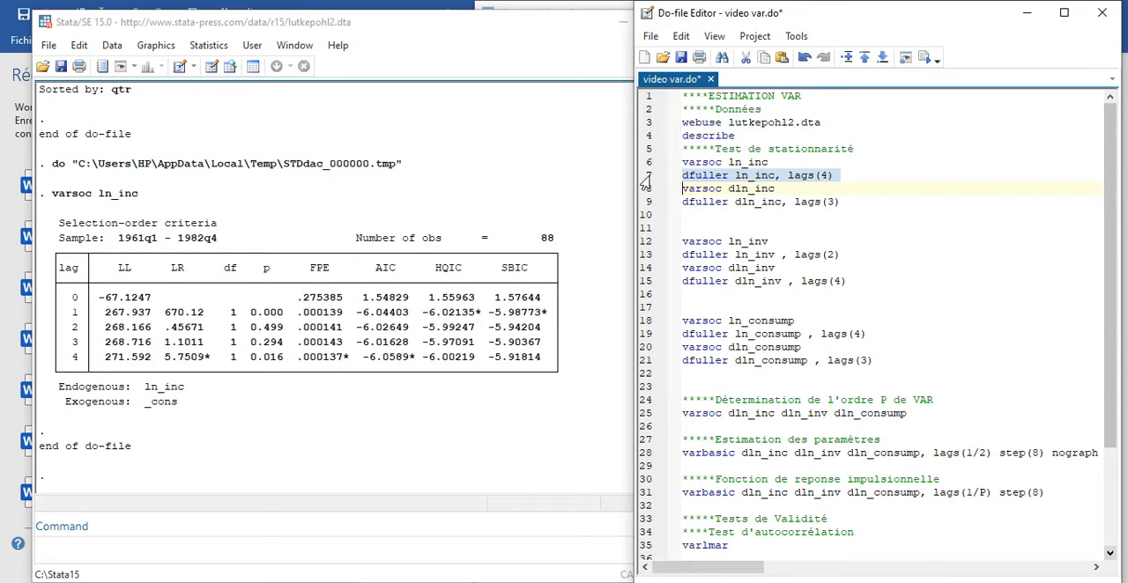
{"action": "left_click", "coordinate": [932, 59]}
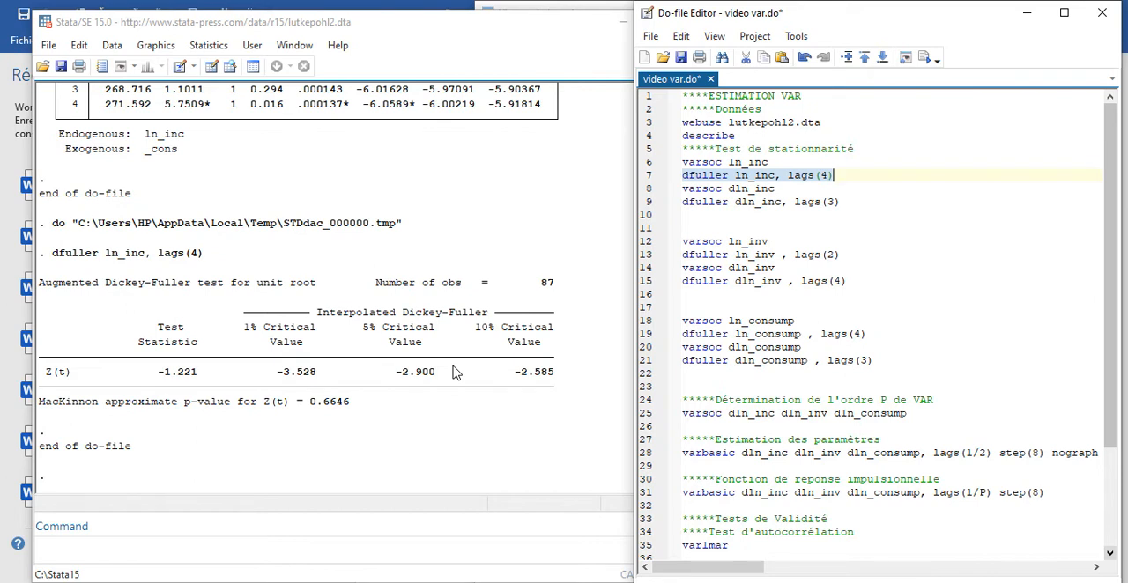
- Run the lag-order selection for the first-differenced income dln_inc and its Dickey-Fuller test with 3 lags
{"action": "left_click", "coordinate": [648, 189]}
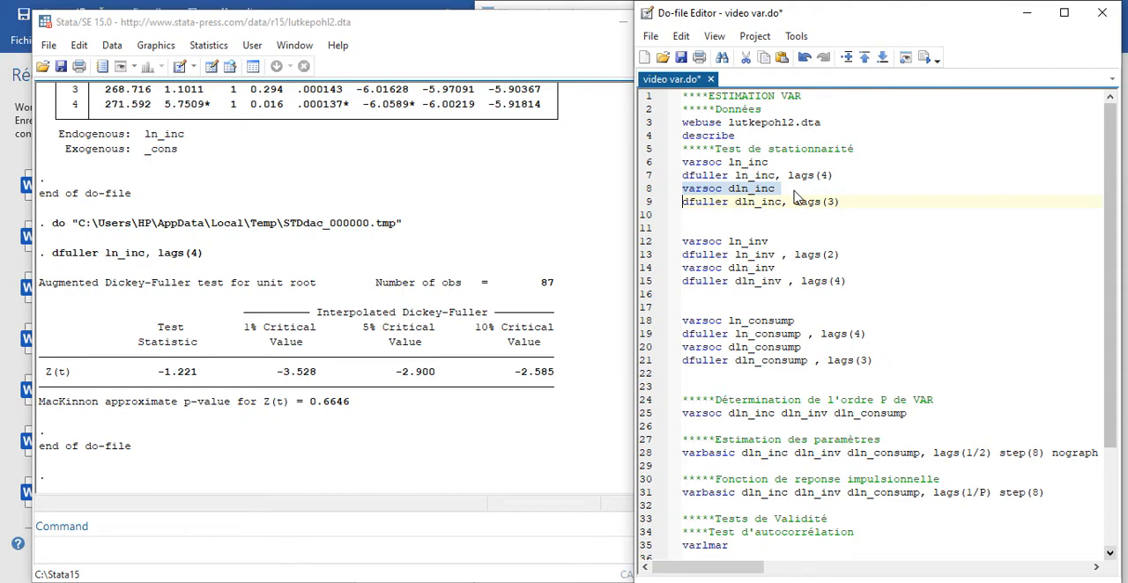
{"action": "left_click", "coordinate": [924, 57]}
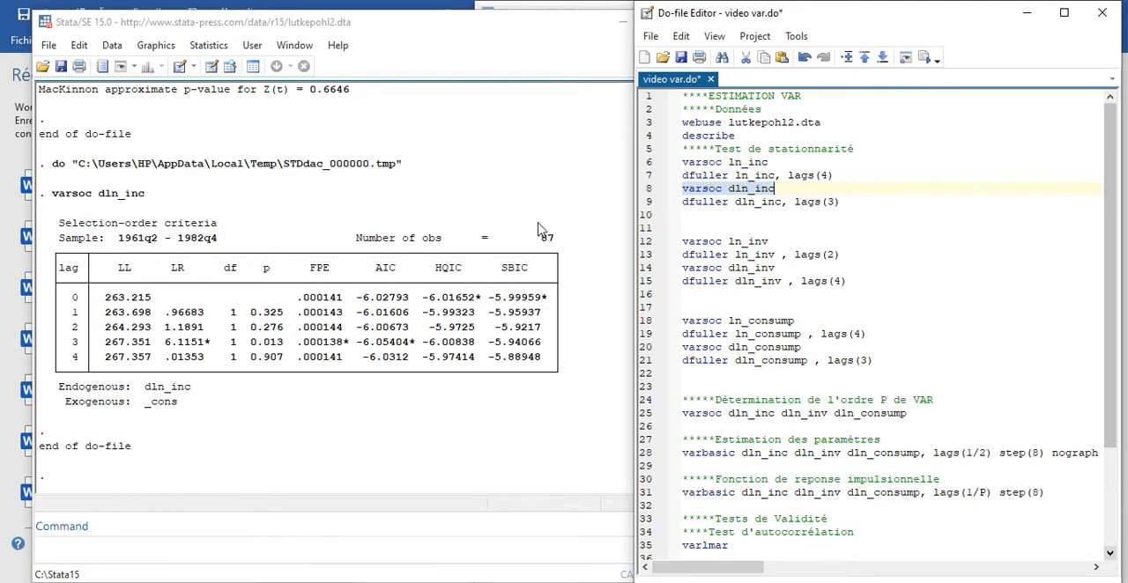
{"action": "left_click", "coordinate": [647, 203]}
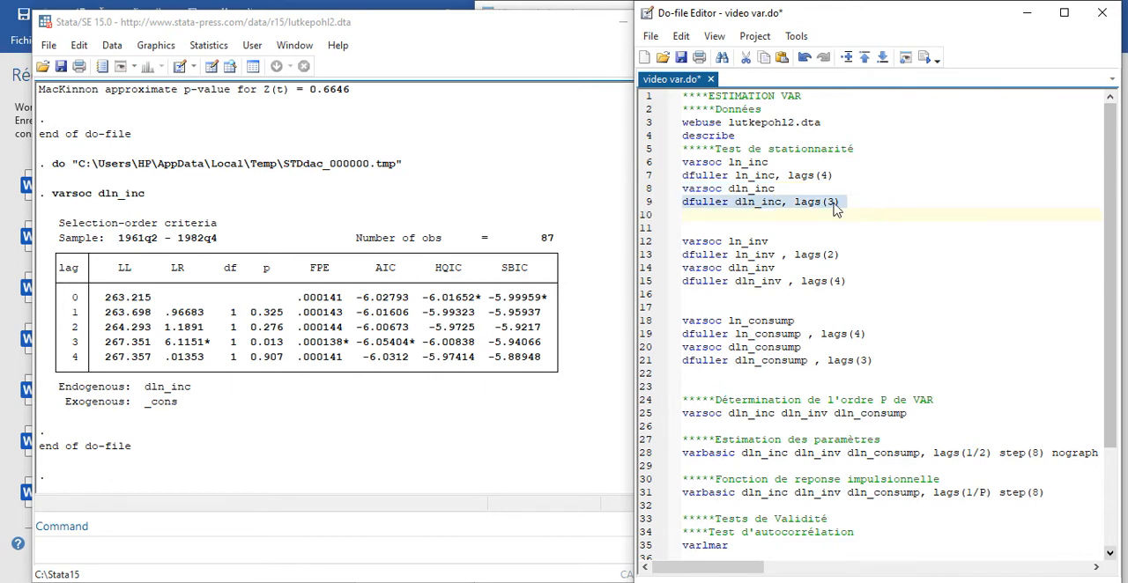
{"action": "left_click", "coordinate": [926, 62]}
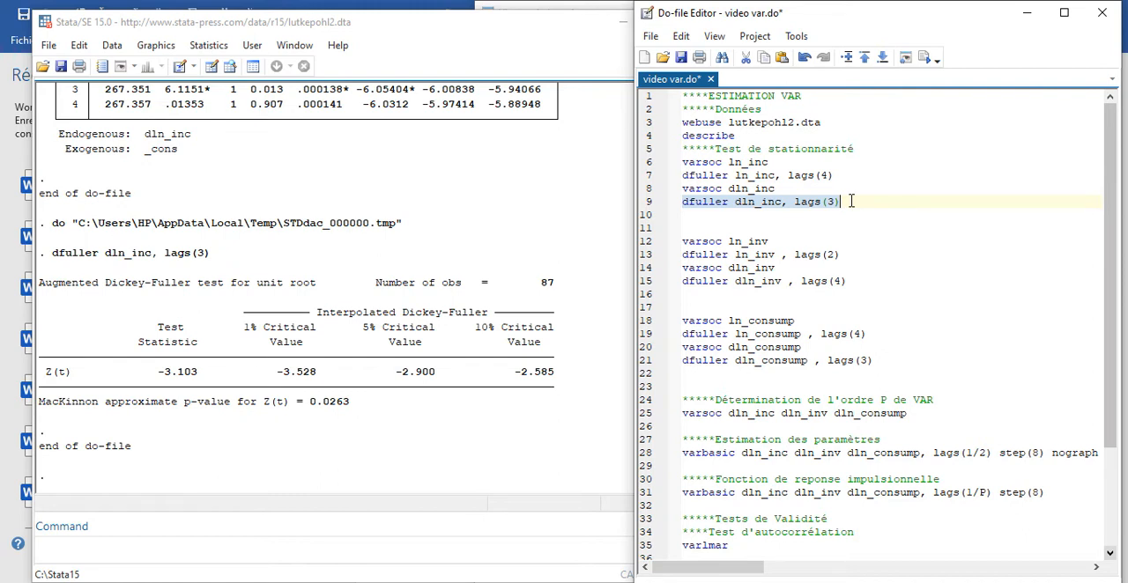
- Run the lag-order selection for log investment ln_inv and its Dickey-Fuller test with 2 lags
{"action": "left_click", "coordinate": [648, 241]}
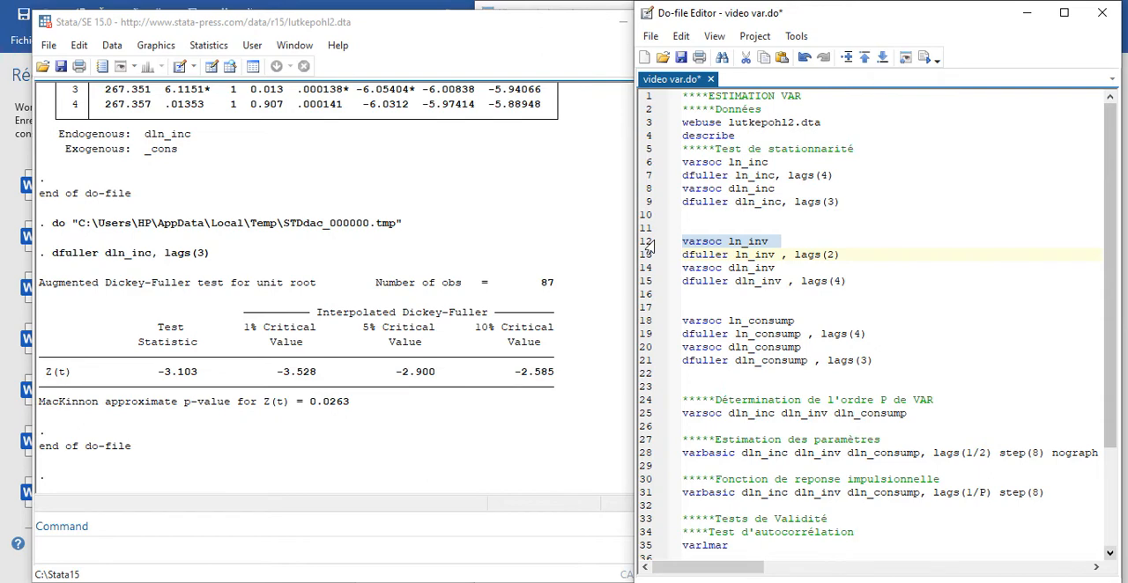
{"action": "left_click", "coordinate": [926, 58]}
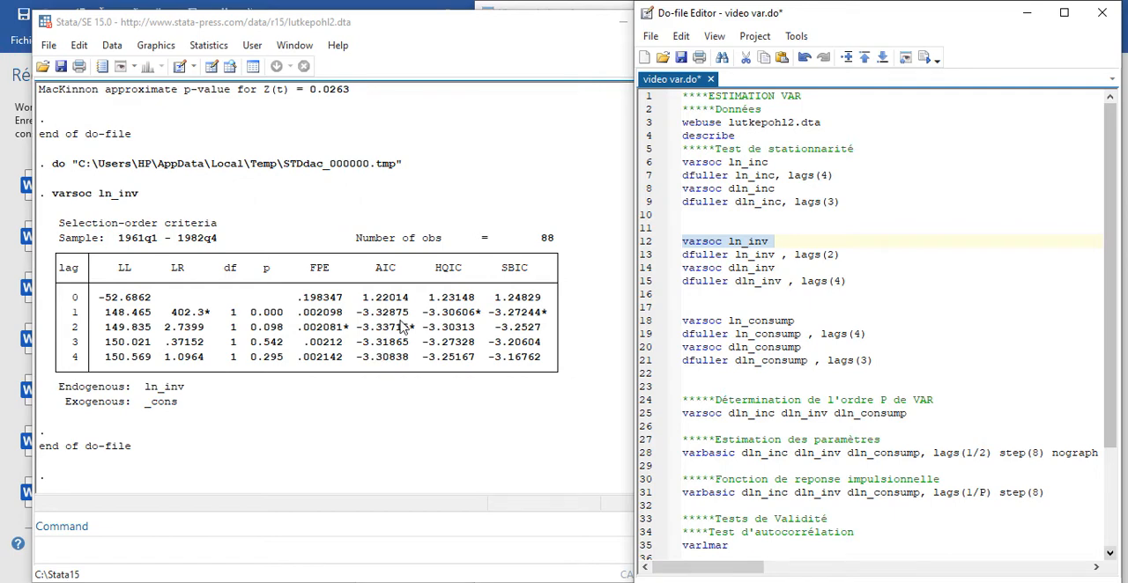
{"action": "left_click", "coordinate": [670, 255]}
{"action": "left_click", "coordinate": [924, 58]}
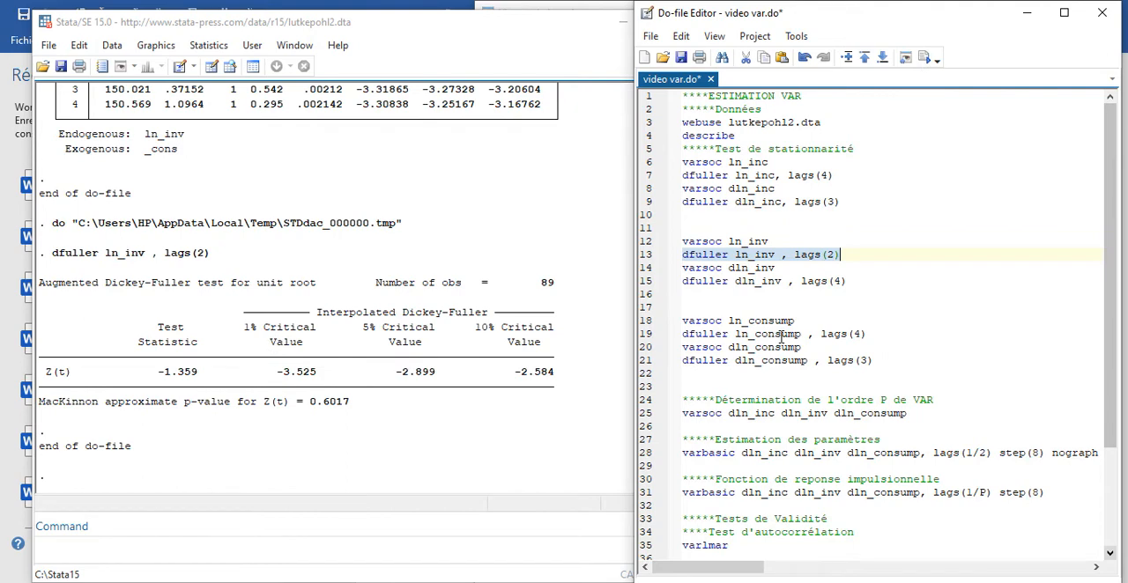
- Run the lag-order selection for the first-differenced investment dln_inv and its Dickey-Fuller test with 4 lags
{"action": "left_click", "coordinate": [644, 270]}
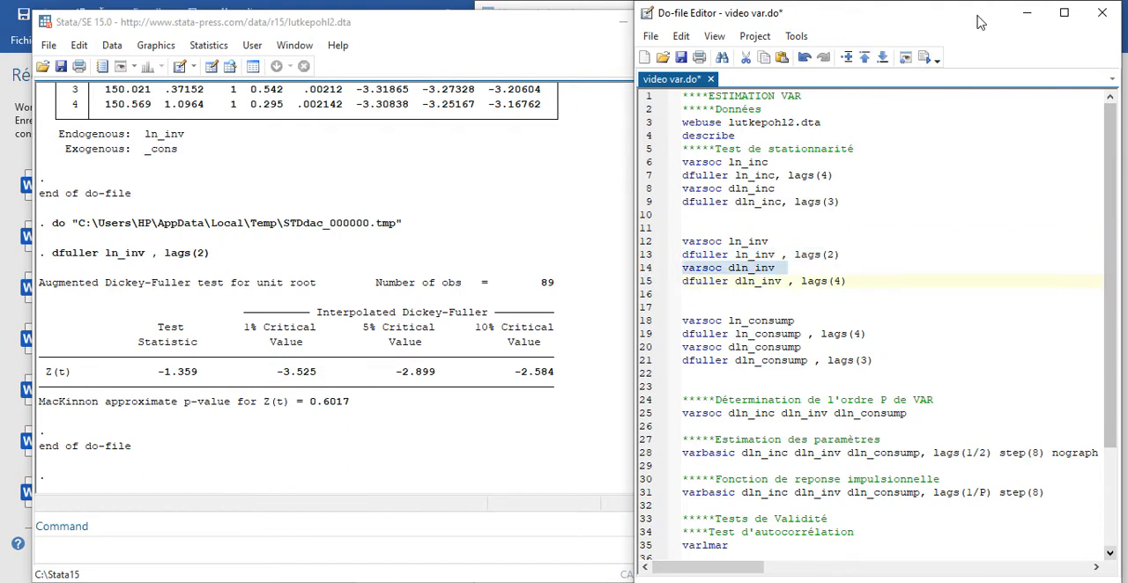
{"action": "key", "text": "ctrl+d"}
{"action": "left_click", "coordinate": [644, 282]}
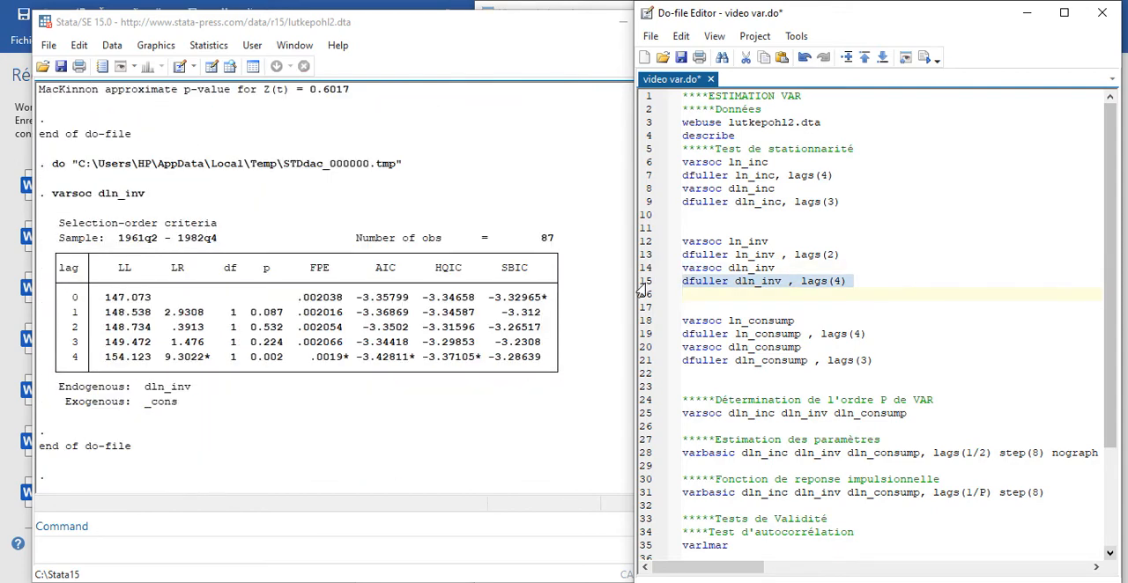
{"action": "left_click", "coordinate": [926, 59]}
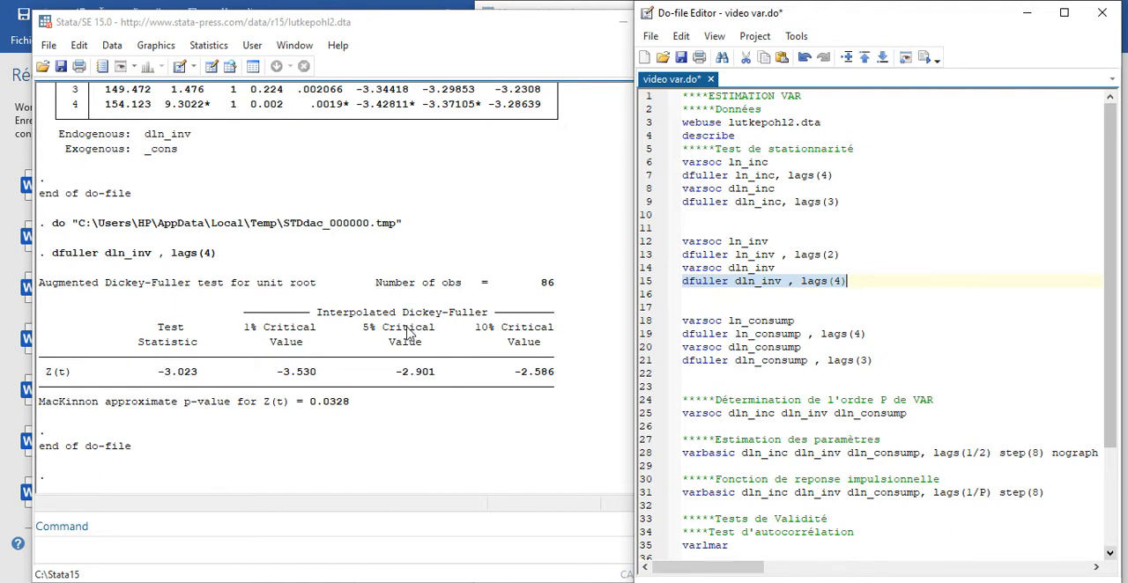
{"action": "left_click", "coordinate": [867, 284]}
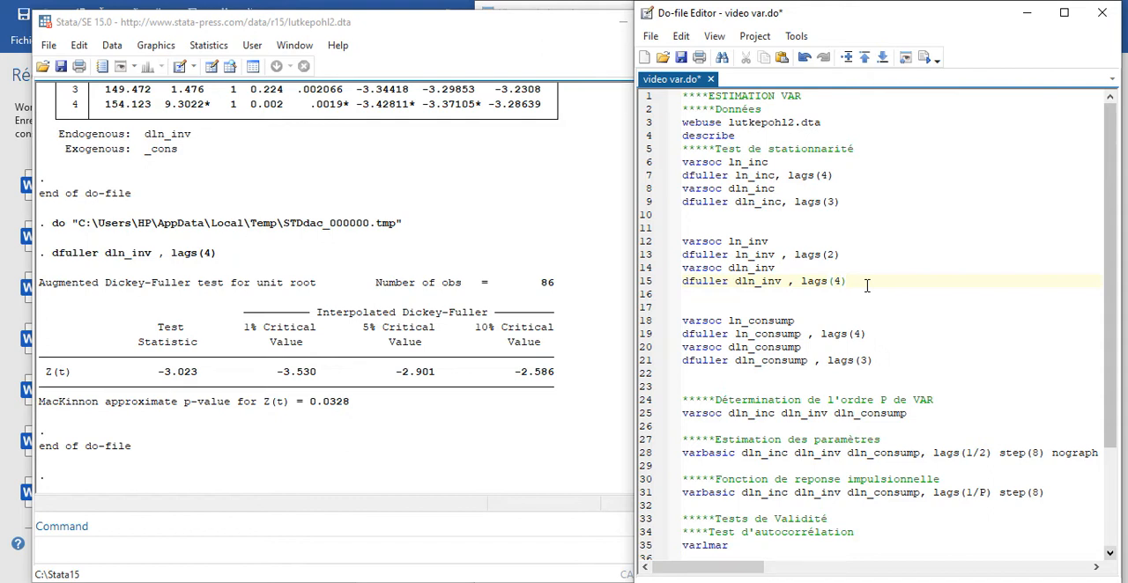
- Run the lag-order selection for log consumption ln_consump and its Dickey-Fuller test with 4 lags
{"action": "left_click", "coordinate": [645, 321]}
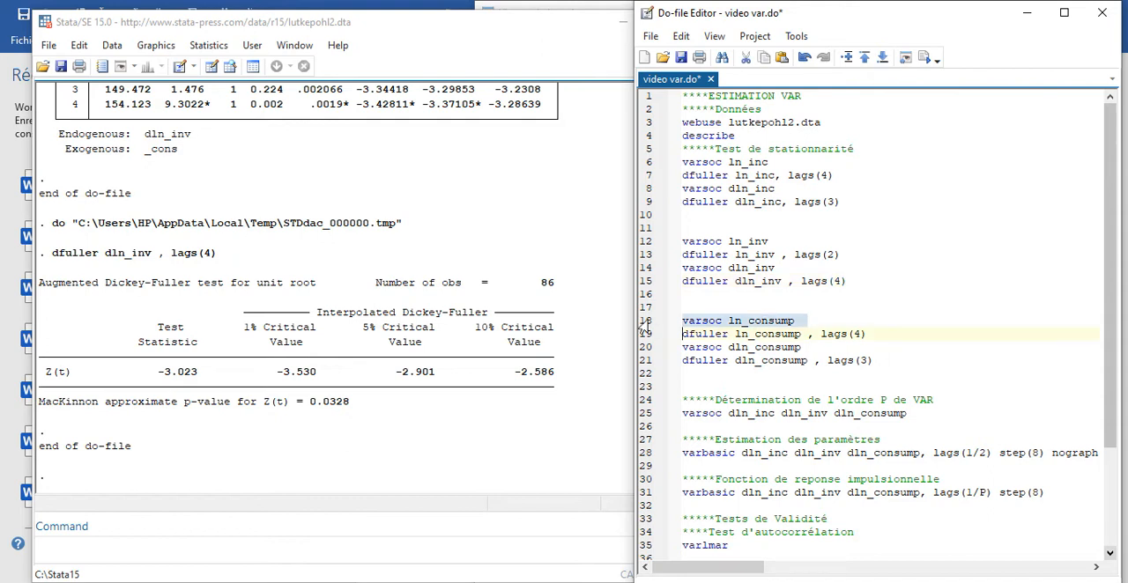
{"action": "left_click", "coordinate": [924, 59]}
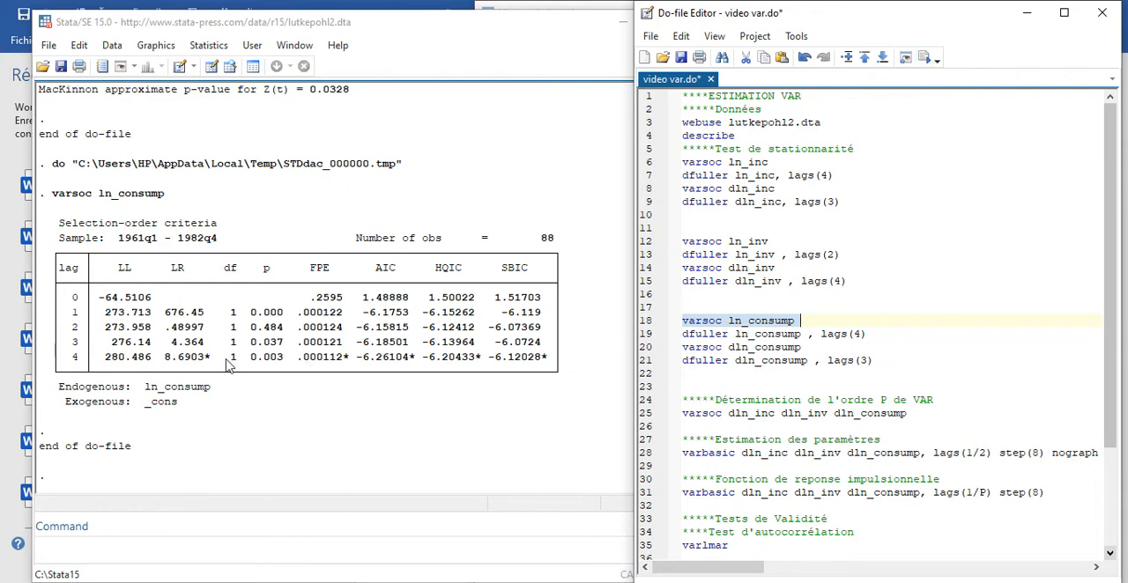
{"action": "left_click", "coordinate": [640, 335]}
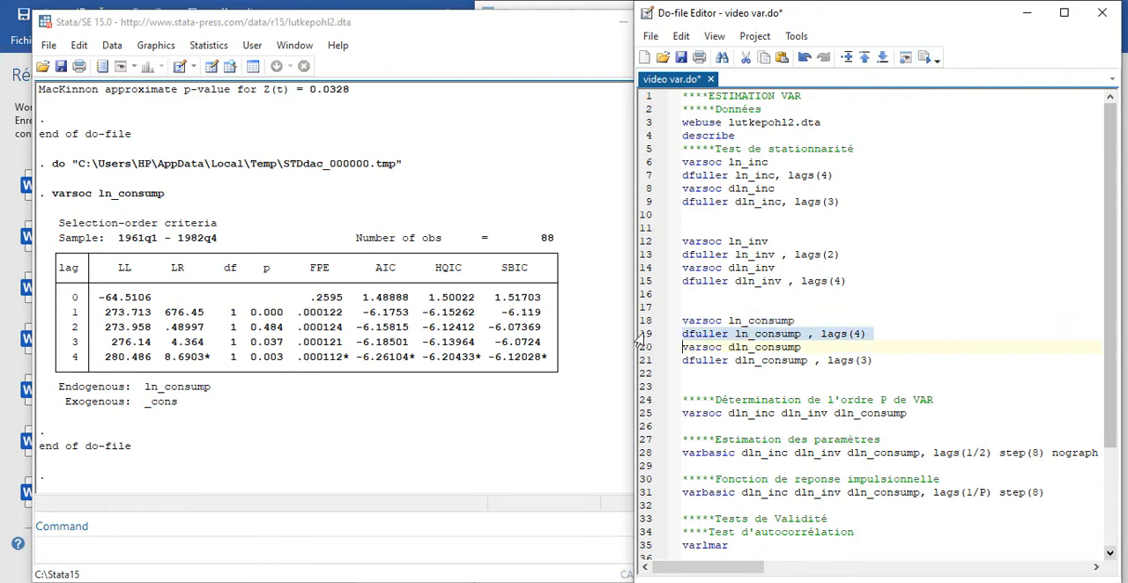
{"action": "left_click", "coordinate": [926, 58]}
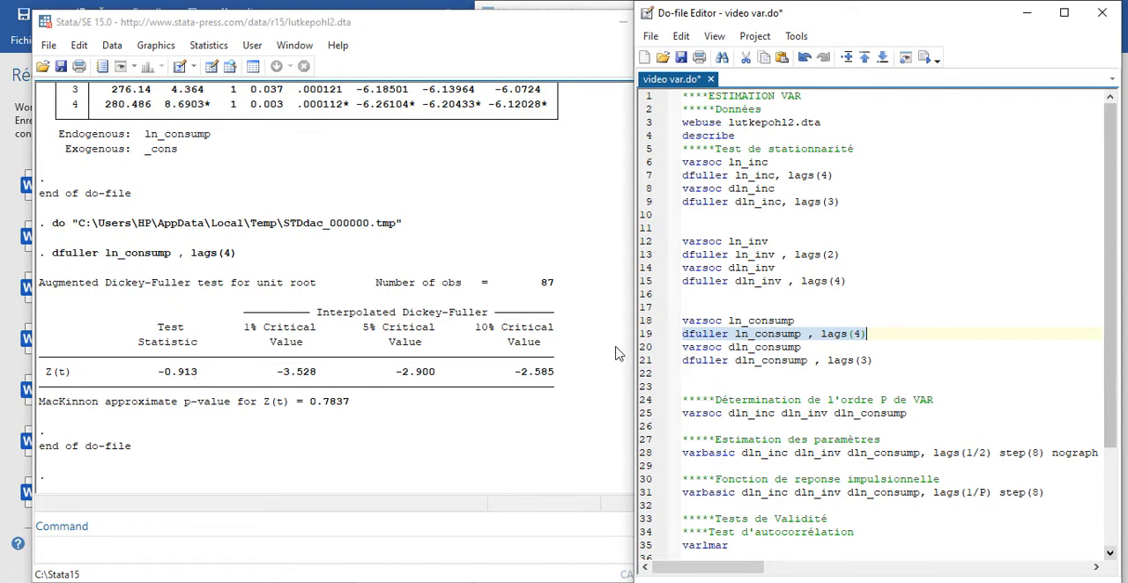
- Run the lag-order selection for the first-differenced consumption dln_consump and its Dickey-Fuller test with 3 lags
{"action": "left_click", "coordinate": [634, 349]}
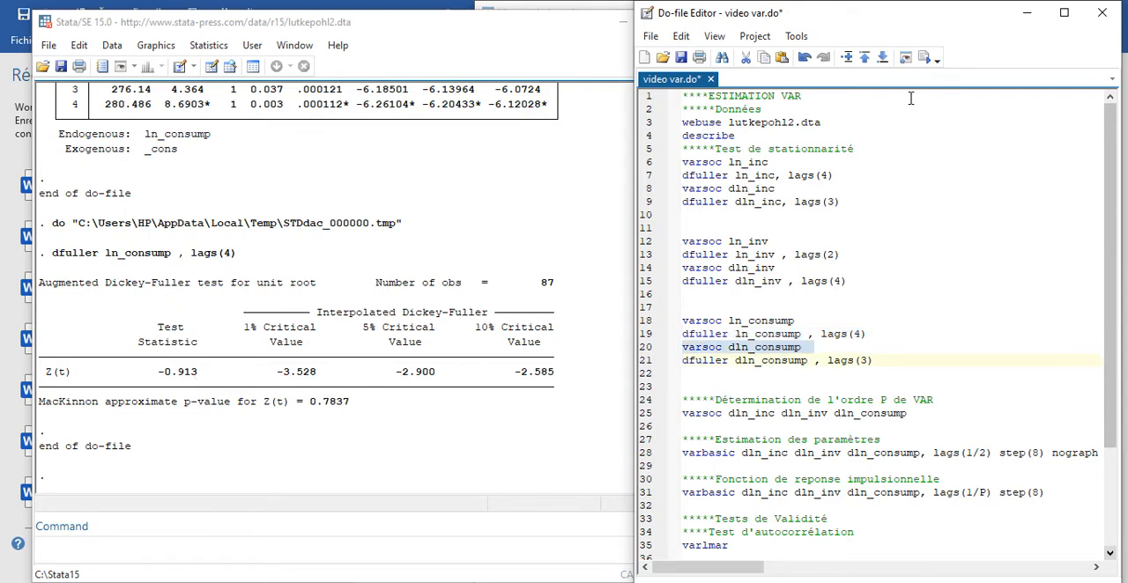
{"action": "left_click", "coordinate": [924, 58]}
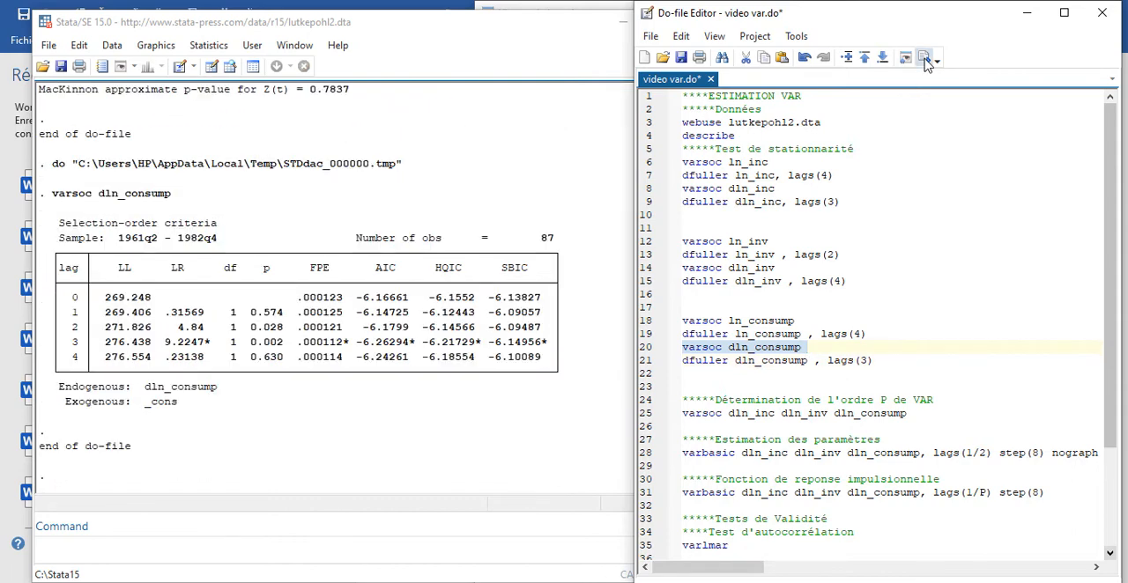
{"action": "left_click", "coordinate": [645, 363]}
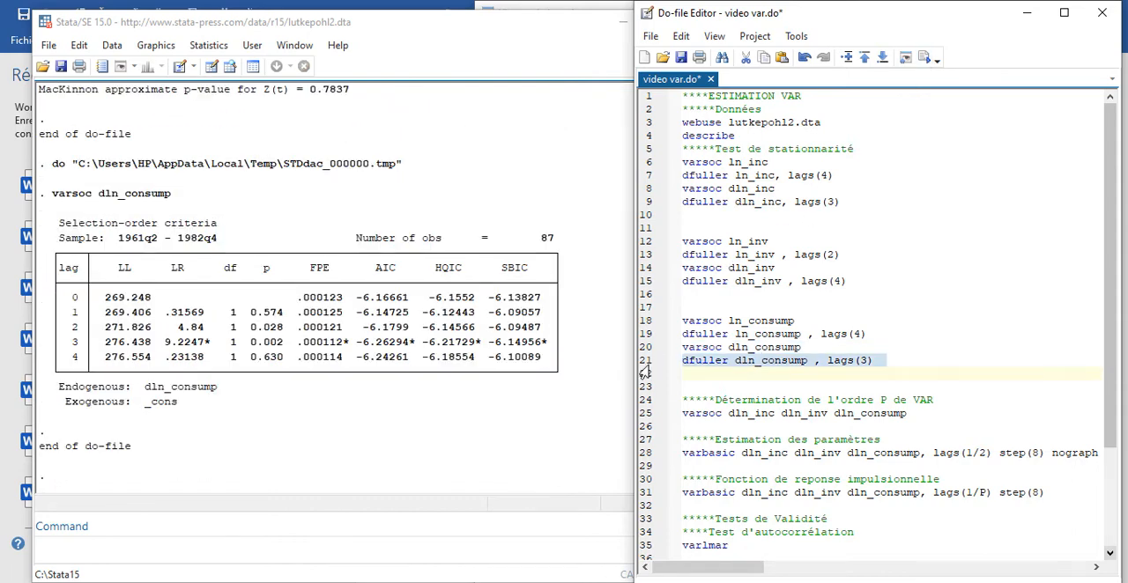
{"action": "left_click", "coordinate": [923, 58]}
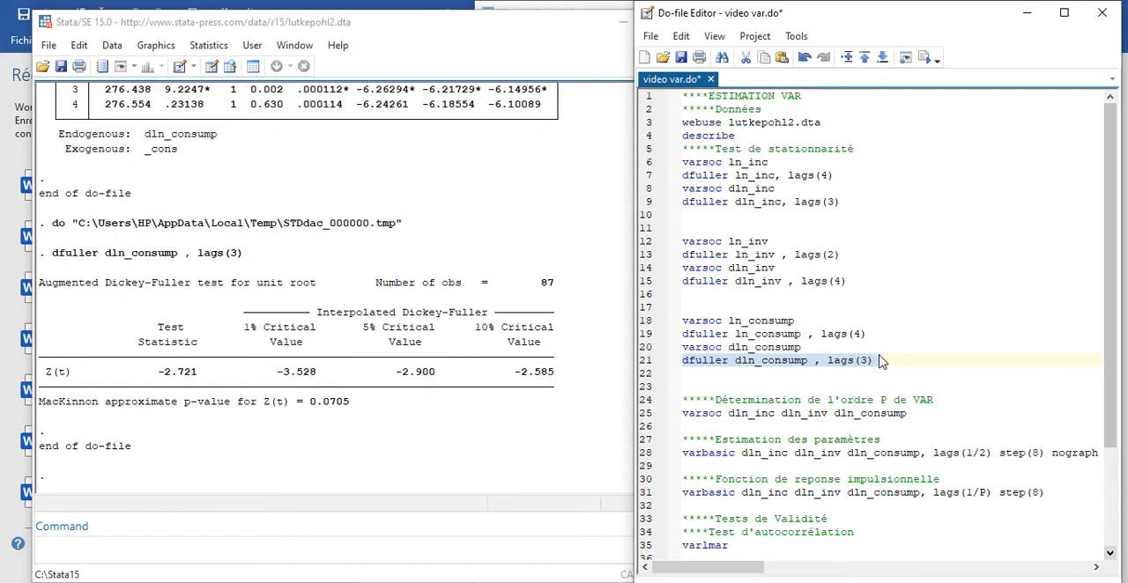
- Run the joint VAR lag-order selection line, varsoc dln_inc dln_inv dln_consump, from the do-file
{"action": "left_click_drag", "start_coordinate": [1112, 353], "coordinate": [1113, 429]}
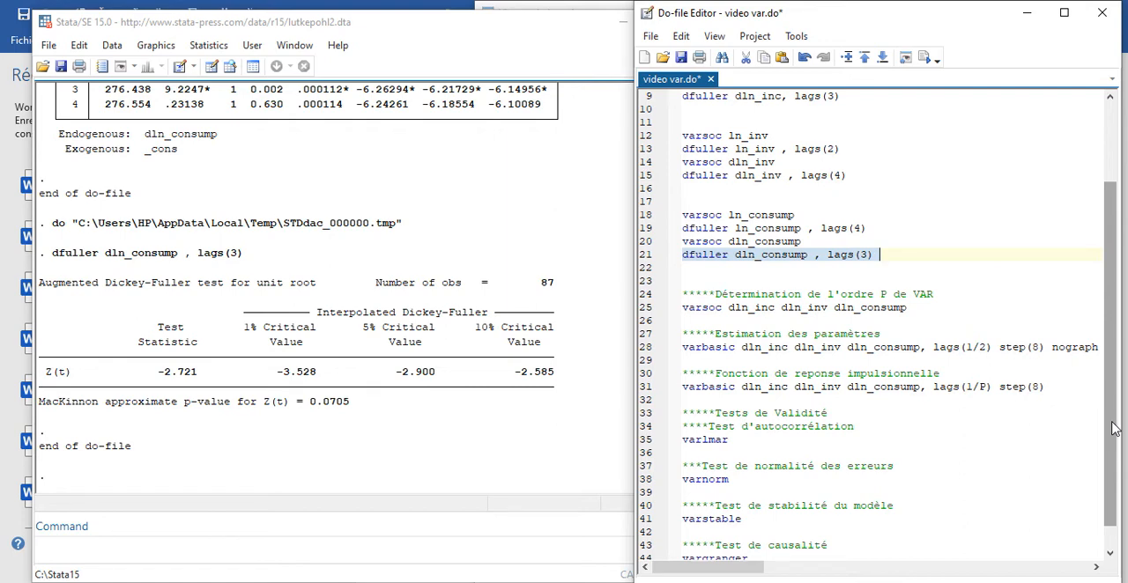
{"action": "left_click", "coordinate": [646, 312]}
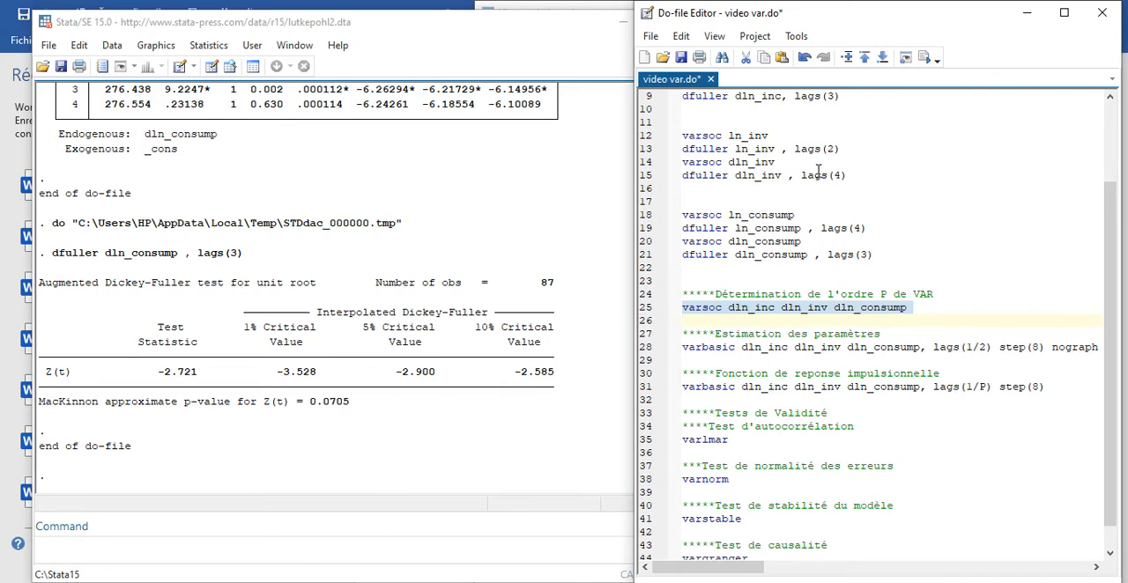
{"action": "left_click", "coordinate": [926, 60]}
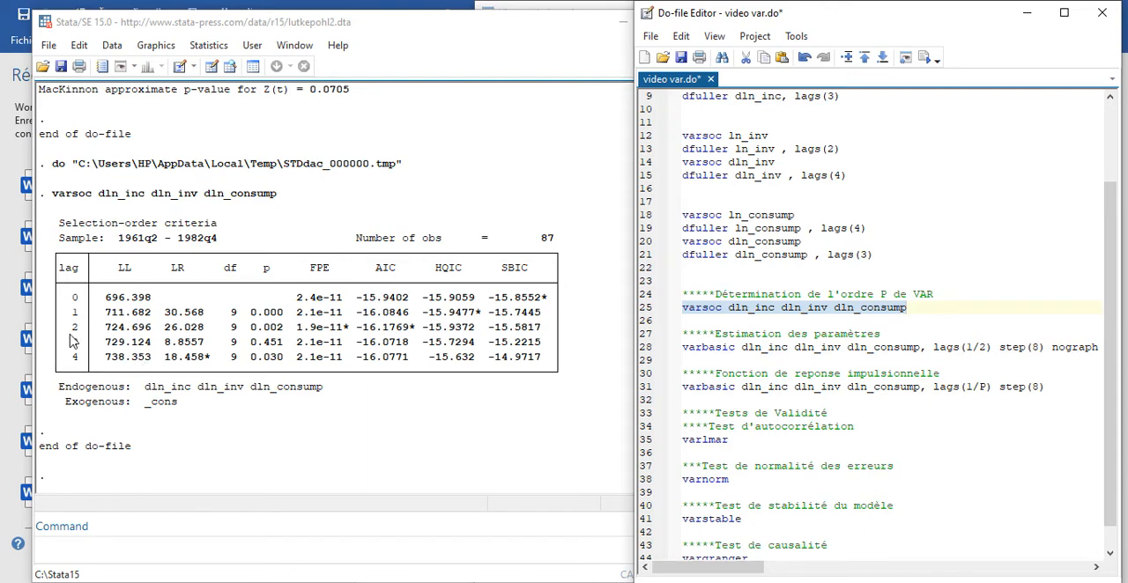
- Estimate the VAR by running varbasic dln_inc dln_inv dln_consump with lags(1/2), step(8) and nograph, and bring its results into view
{"action": "double_click", "coordinate": [985, 347]}
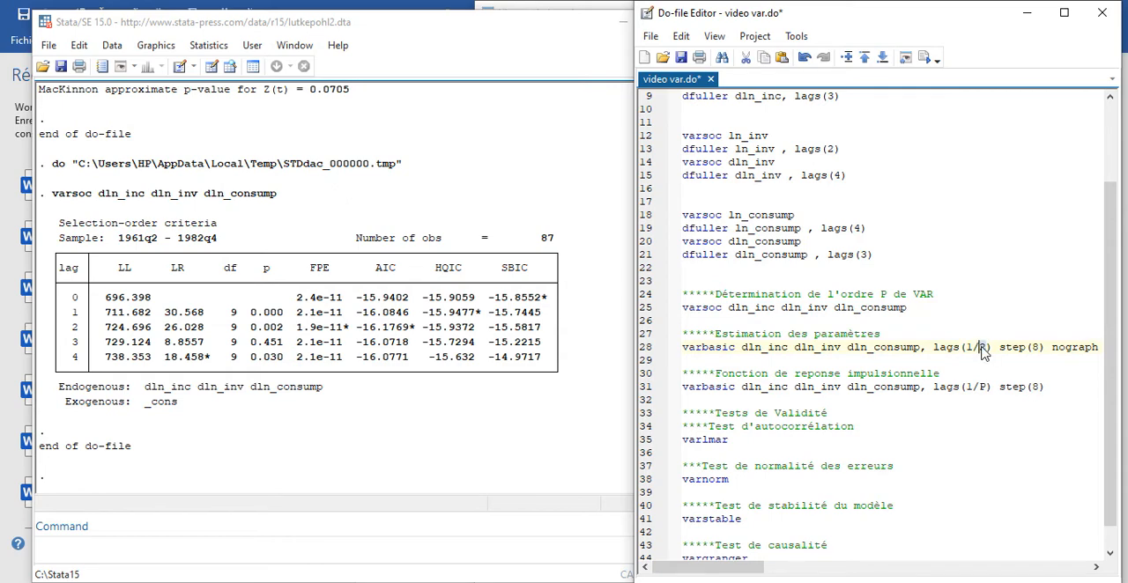
{"action": "left_click", "coordinate": [639, 348]}
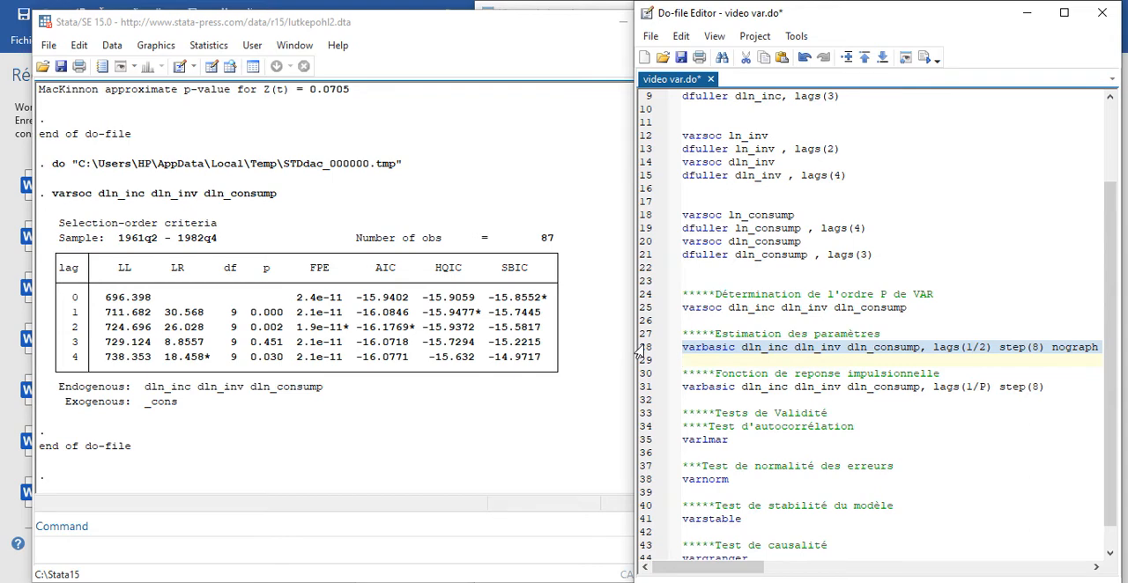
{"action": "left_click", "coordinate": [925, 60]}
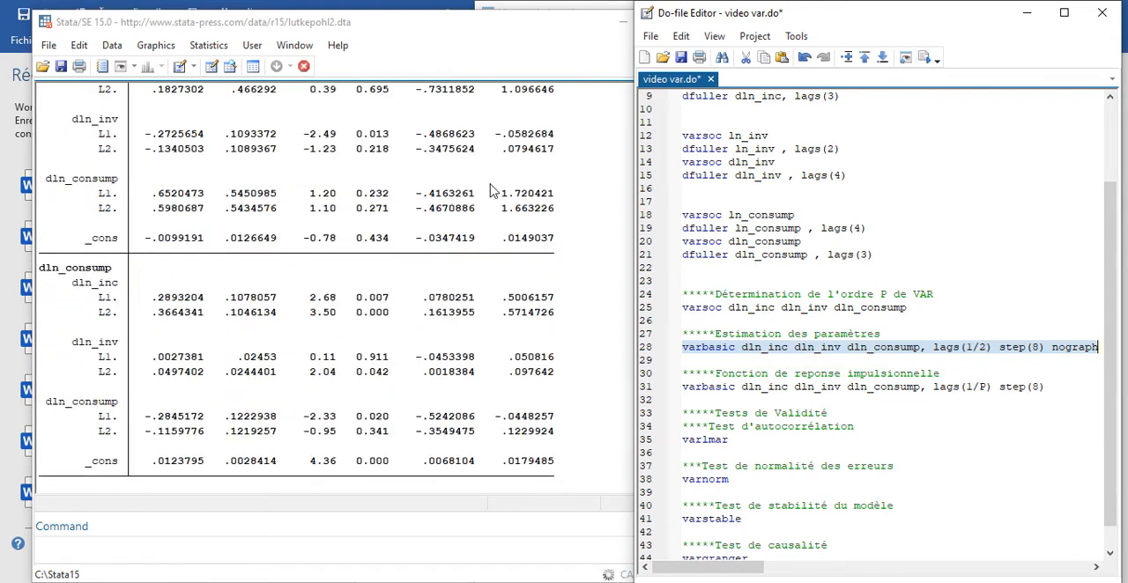
{"action": "left_click", "coordinate": [378, 256]}
{"action": "scroll", "coordinate": [378, 256], "scroll_direction": "down", "scroll_amount": 2}
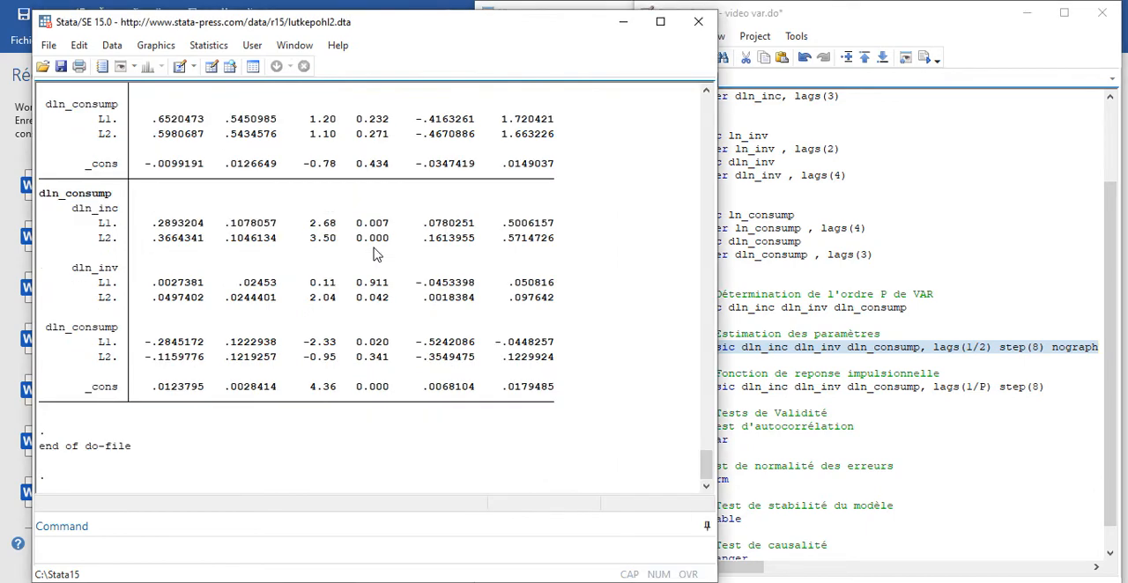
- Review the VAR coefficient estimates across the dln_inc, dln_inv and dln_consump equations, returning to the dln_inc equation
{"action": "left_click", "coordinate": [708, 189]}
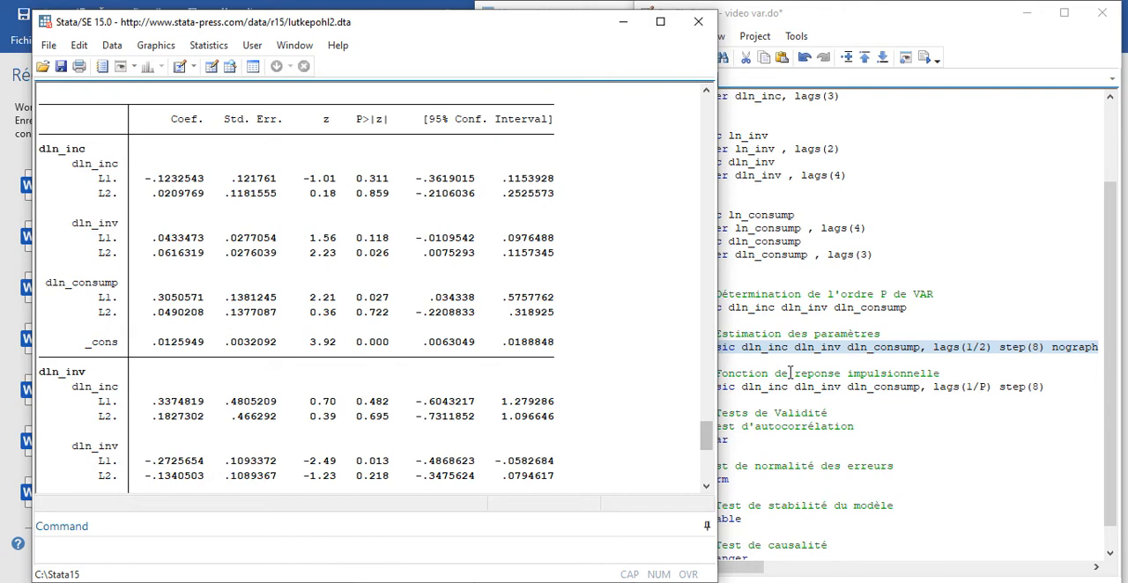
{"action": "left_click", "coordinate": [706, 487]}
{"action": "left_click", "coordinate": [707, 487]}
{"action": "left_click", "coordinate": [707, 487]}
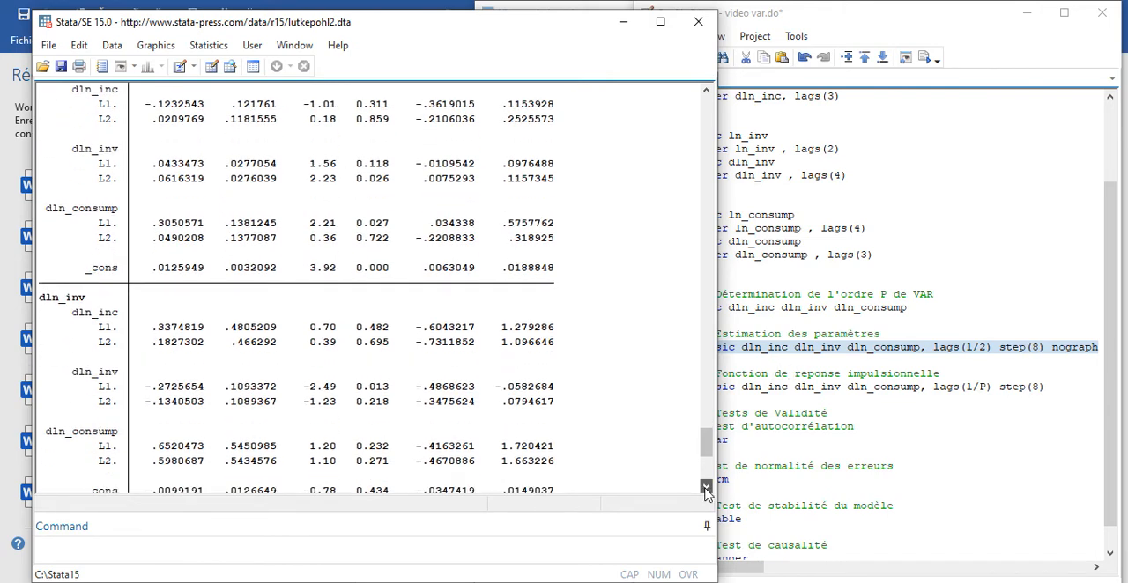
{"action": "left_click", "coordinate": [707, 488]}
{"action": "left_click", "coordinate": [707, 487]}
{"action": "left_click", "coordinate": [706, 488]}
{"action": "left_click", "coordinate": [707, 487]}
{"action": "left_click", "coordinate": [707, 487]}
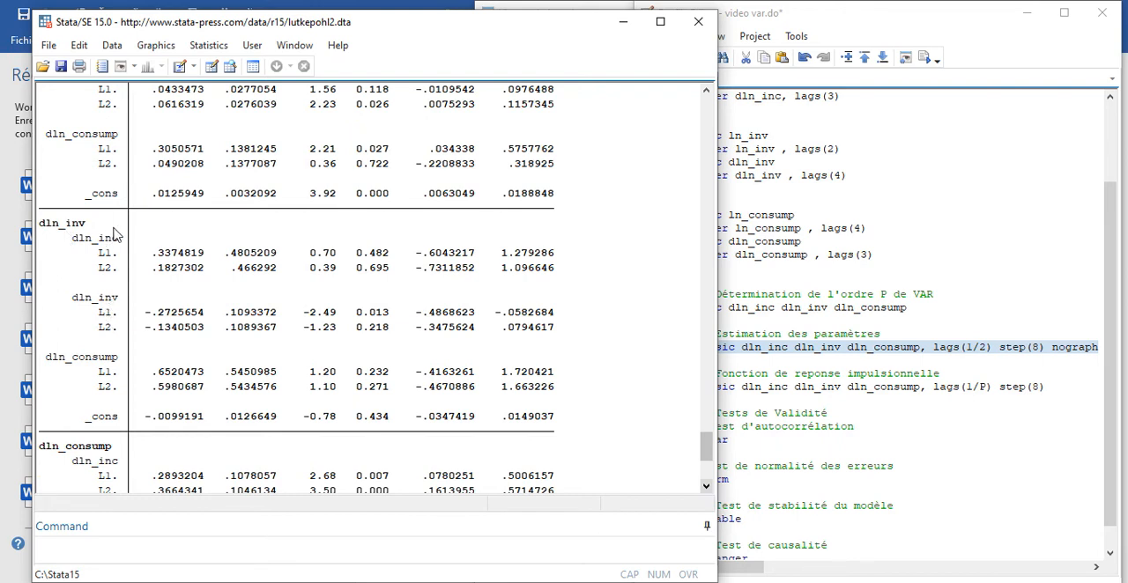
{"action": "left_click", "coordinate": [707, 486]}
{"action": "left_click_drag", "start_coordinate": [707, 487], "coordinate": [707, 486]}
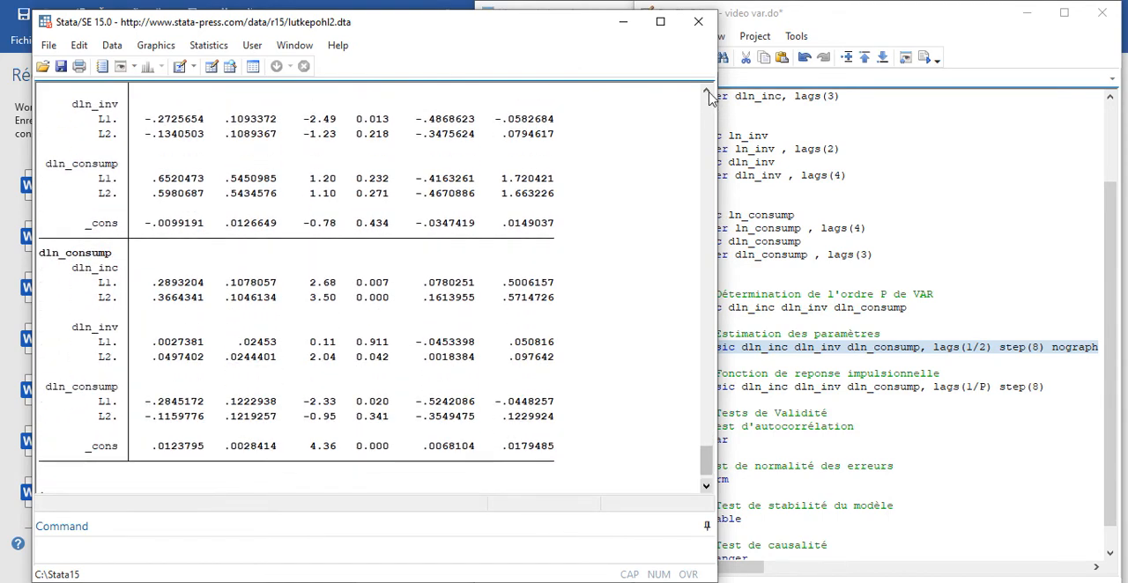
{"action": "left_click_drag", "start_coordinate": [707, 92], "coordinate": [707, 92]}
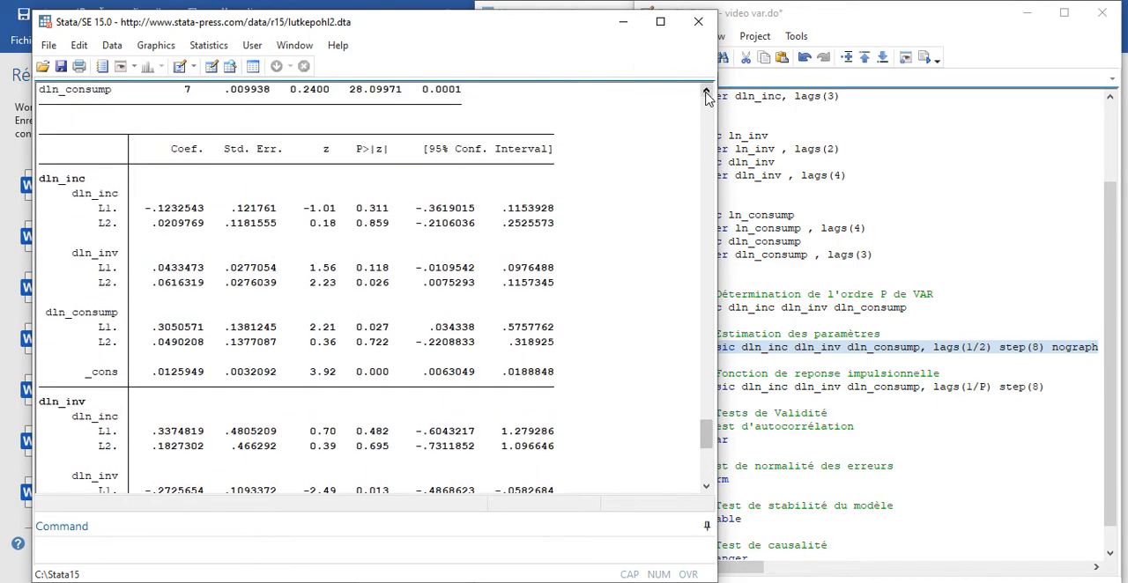
{"action": "left_click", "coordinate": [707, 94]}
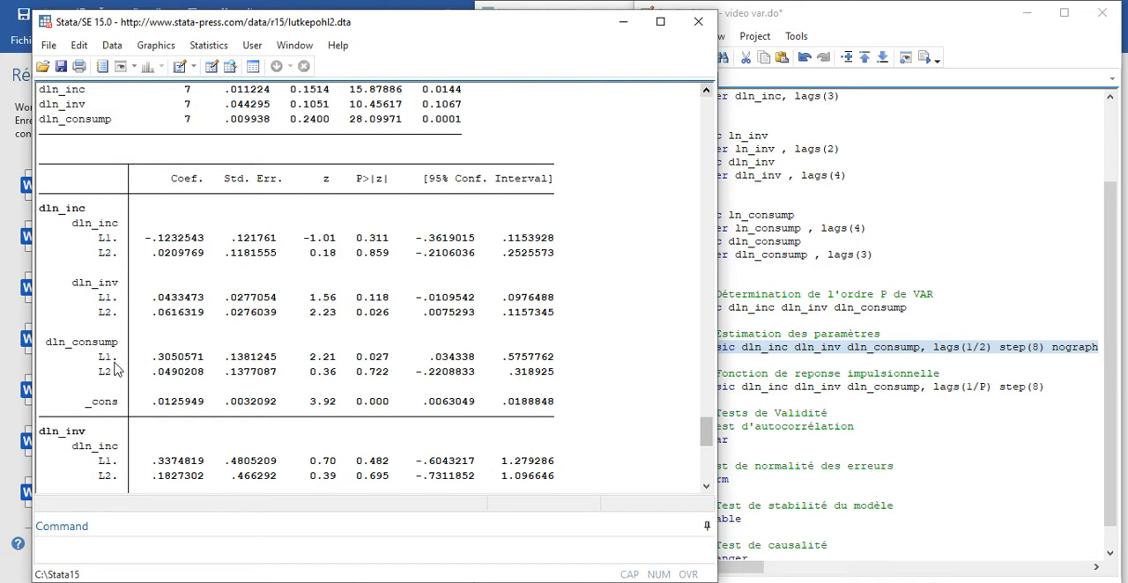
- Examine the dln_inv and dln_consump equations' coefficients and p-values down to the end of the VAR output
{"action": "left_click", "coordinate": [709, 487]}
{"action": "left_click", "coordinate": [707, 486]}
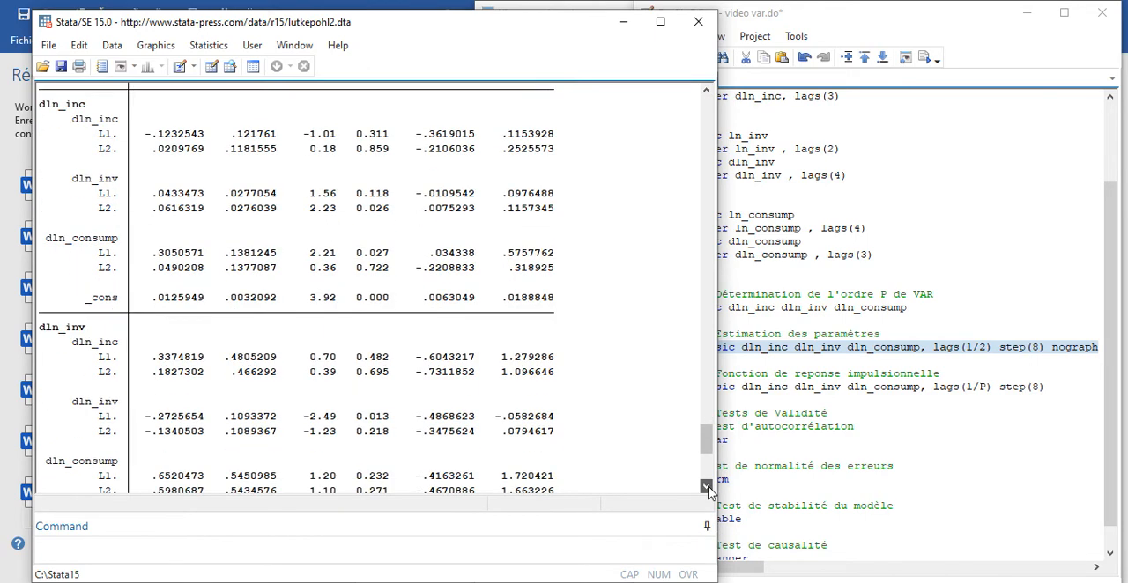
{"action": "left_click", "coordinate": [707, 486]}
{"action": "left_click", "coordinate": [707, 487]}
{"action": "left_click", "coordinate": [707, 486]}
{"action": "left_click", "coordinate": [707, 487]}
{"action": "left_click", "coordinate": [707, 487]}
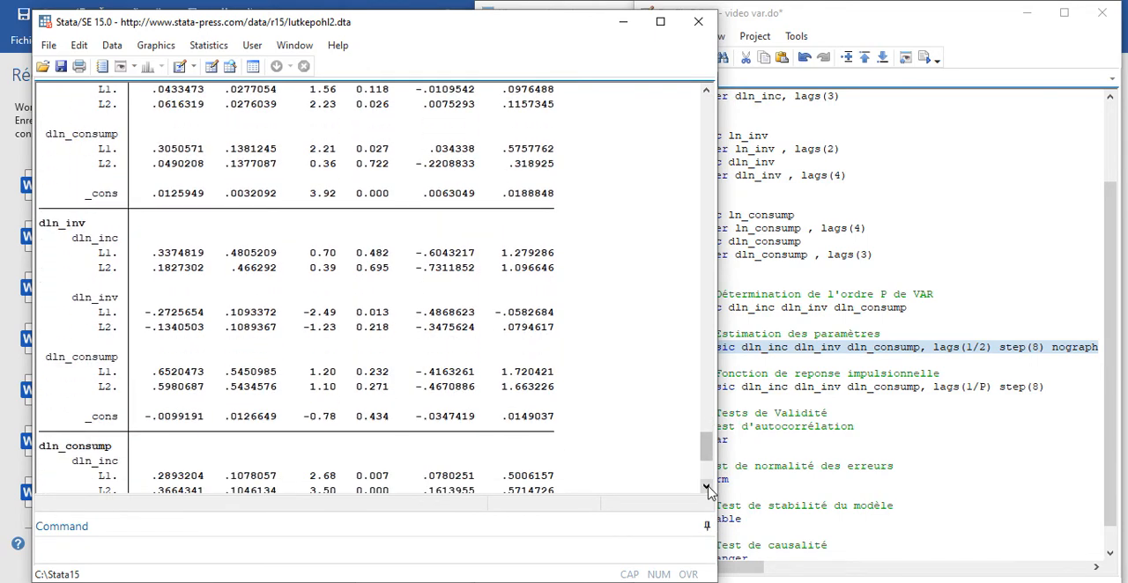
{"action": "left_click", "coordinate": [707, 486]}
{"action": "left_click", "coordinate": [707, 487]}
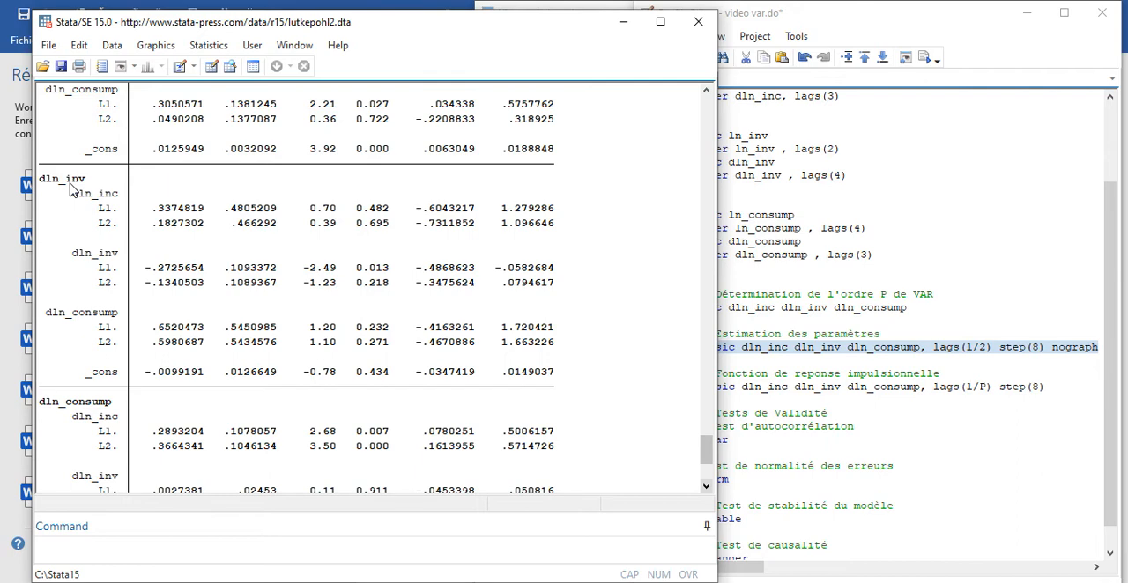
{"action": "scroll", "coordinate": [708, 487], "scroll_direction": "down", "scroll_amount": 4}
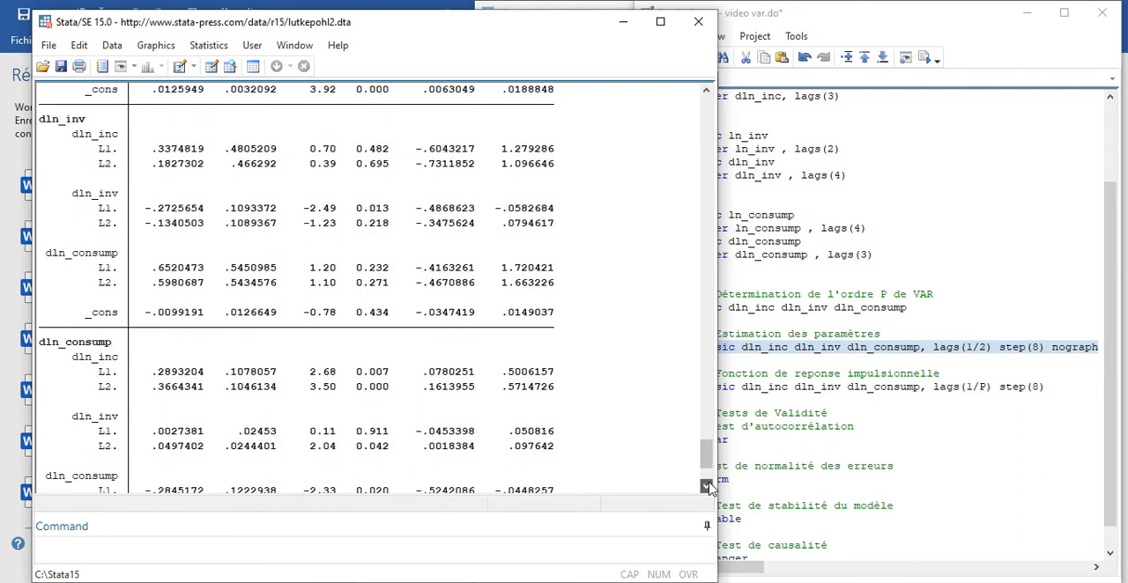
{"action": "left_click", "coordinate": [708, 488]}
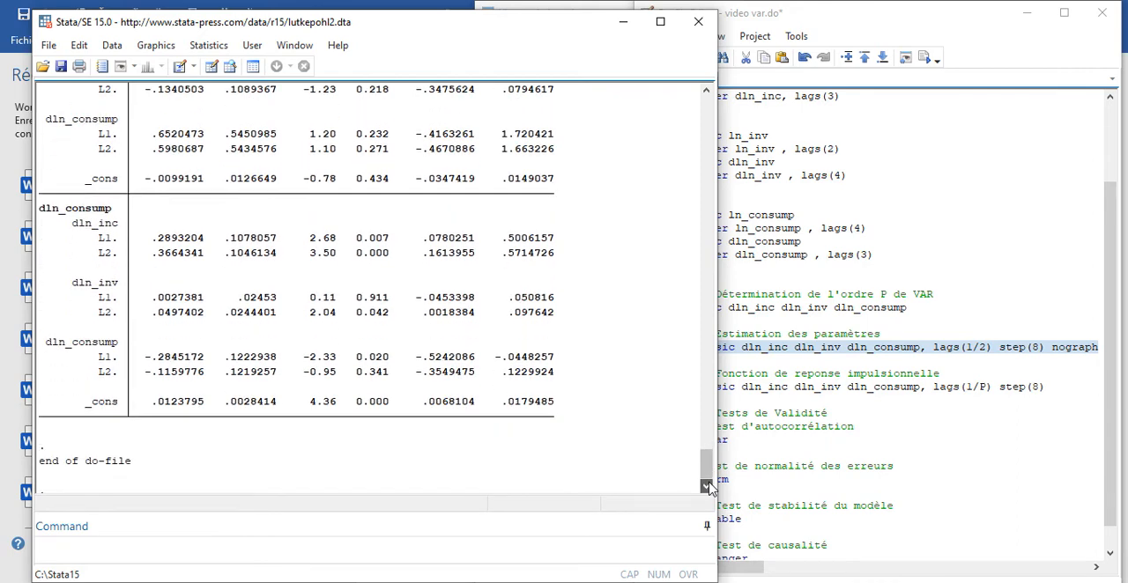
{"action": "left_click", "coordinate": [708, 488]}
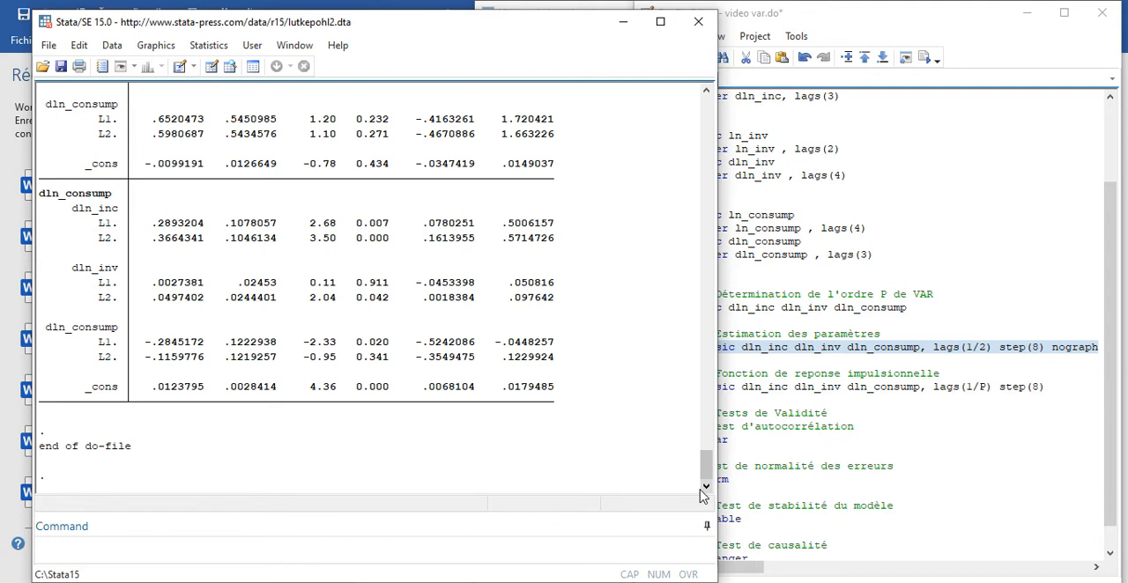
- Run the residual autocorrelation test line, varlmar, from the do-file's validity tests section
{"action": "left_click", "coordinate": [794, 394]}
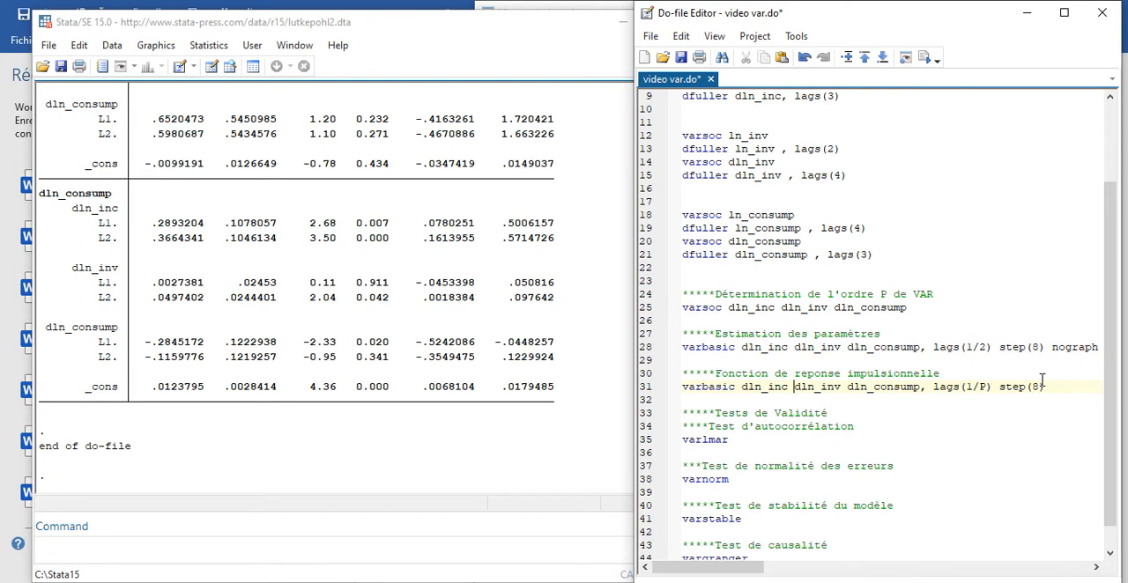
{"action": "left_click_drag", "start_coordinate": [1114, 388], "coordinate": [1122, 449]}
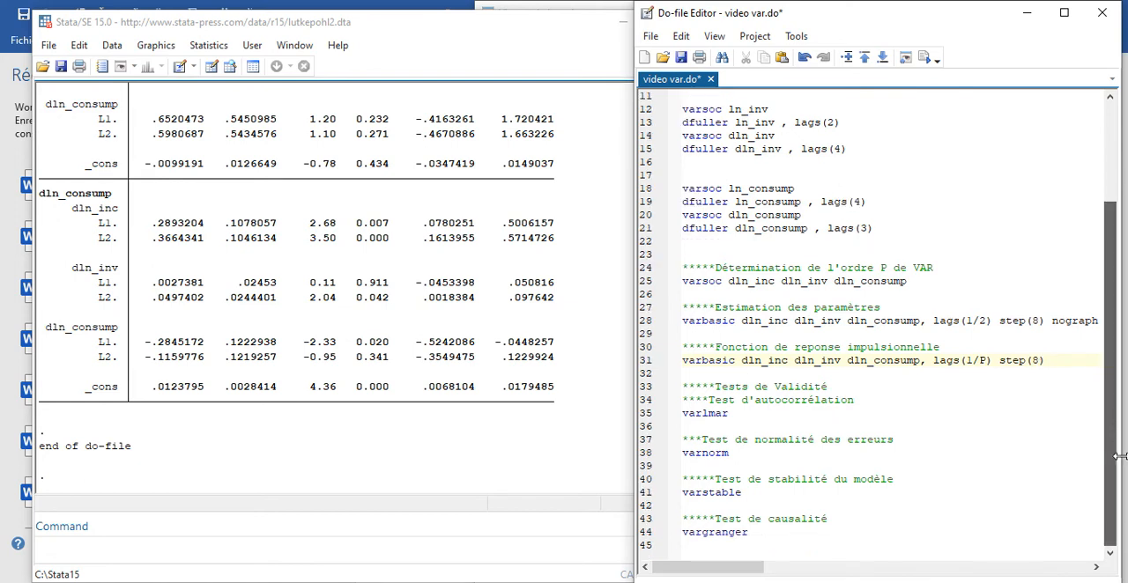
{"action": "left_click", "coordinate": [643, 416]}
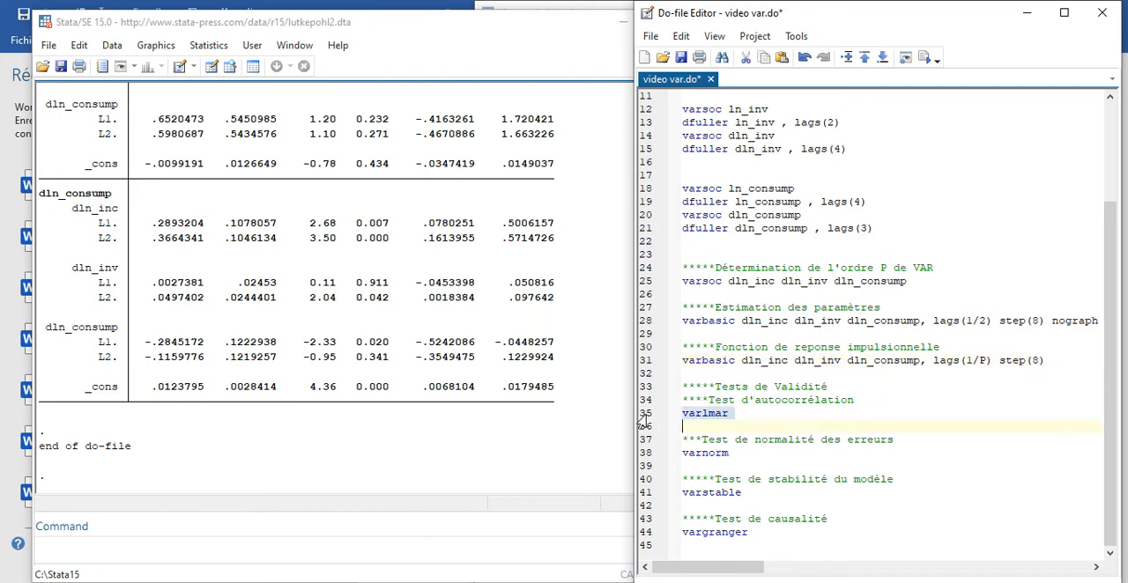
{"action": "left_click", "coordinate": [925, 57]}
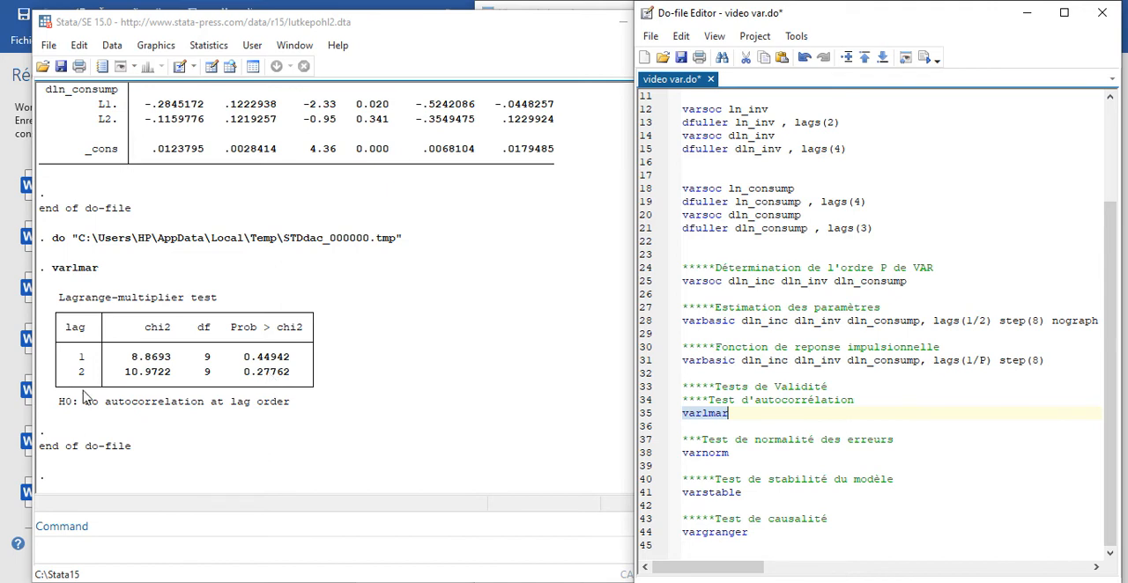
- Run the error normality test line, varnorm, from the do-file and bring its Jarque-Bera table into view
{"action": "left_click_drag", "start_coordinate": [684, 453], "coordinate": [734, 463]}
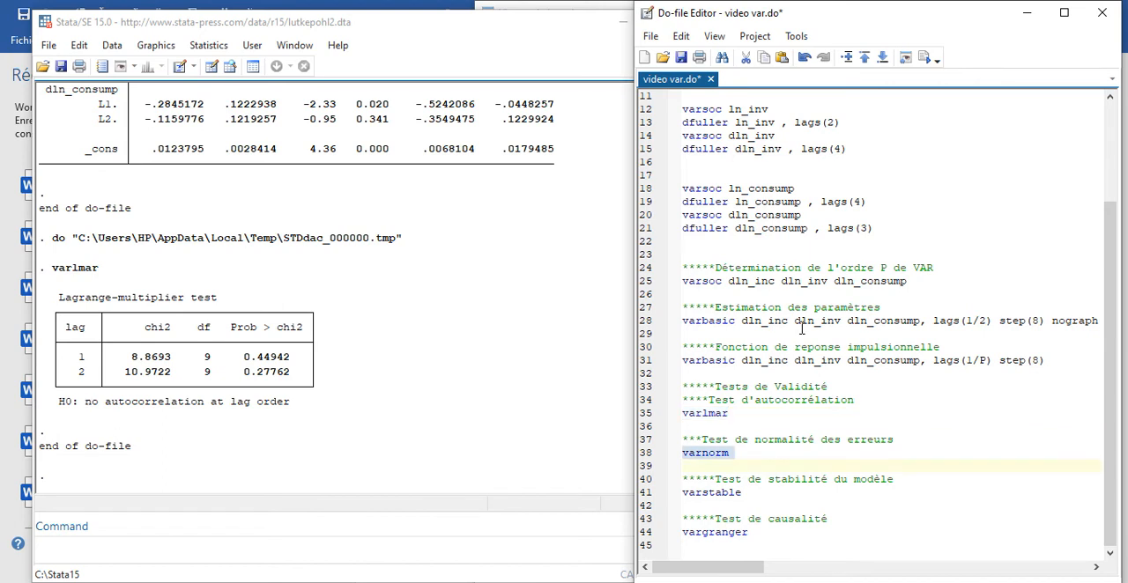
{"action": "left_click", "coordinate": [927, 58]}
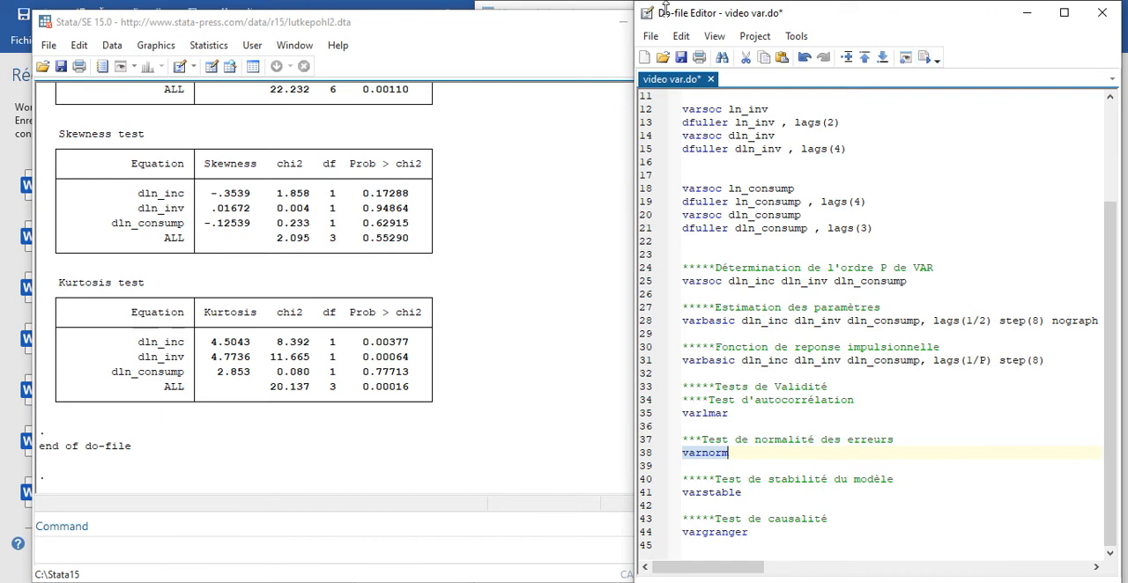
{"action": "left_click", "coordinate": [494, 174]}
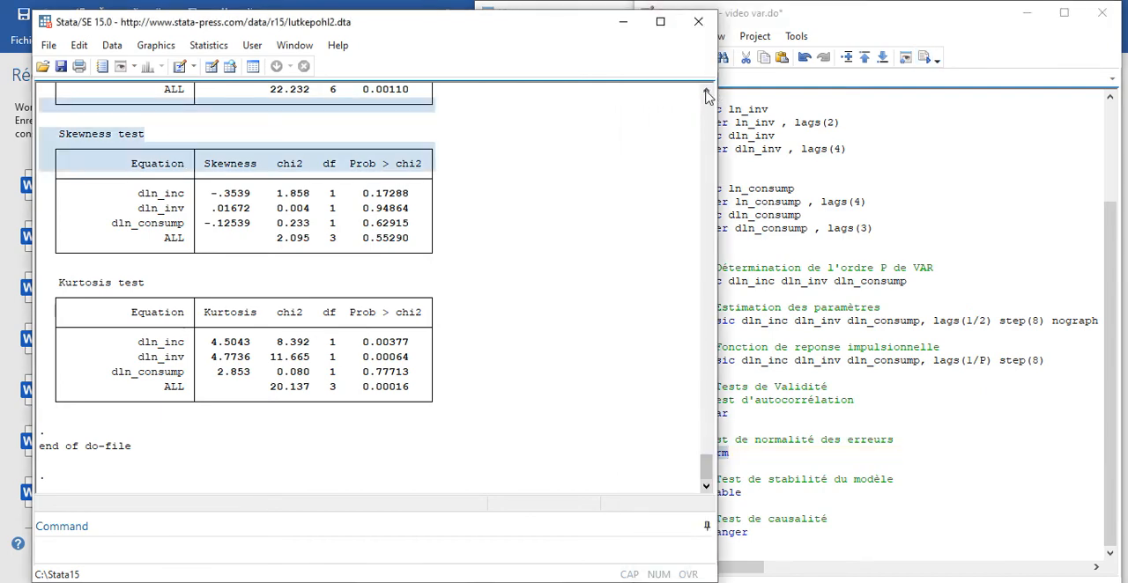
{"action": "left_click", "coordinate": [706, 92]}
{"action": "left_click", "coordinate": [706, 92]}
{"action": "left_click", "coordinate": [706, 92]}
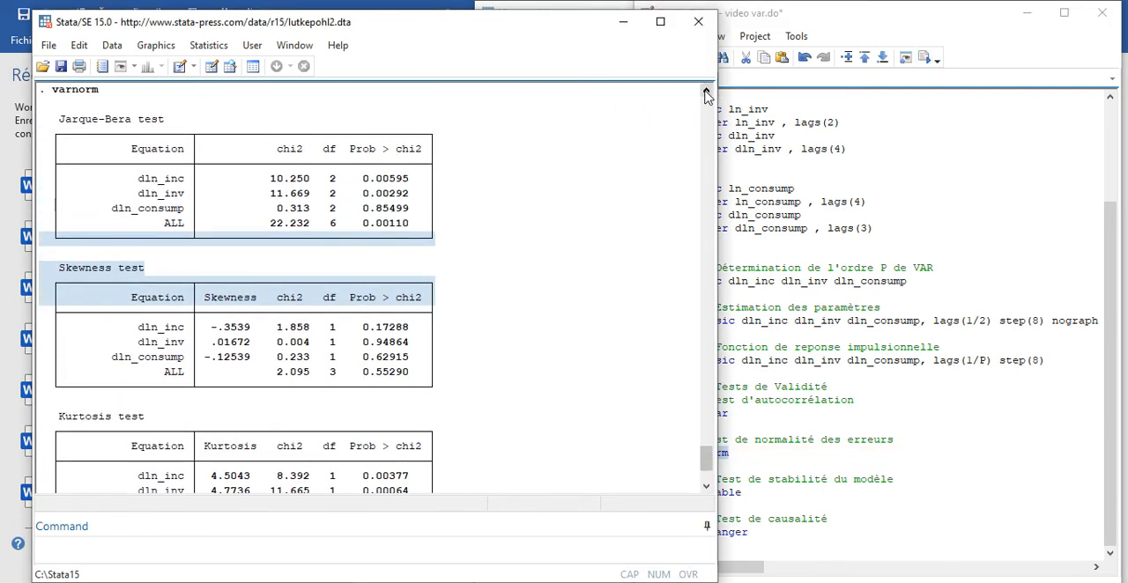
- Examine the Jarque-Bera, skewness and kurtosis tables of the normality test for each equation
{"action": "left_click", "coordinate": [812, 407]}
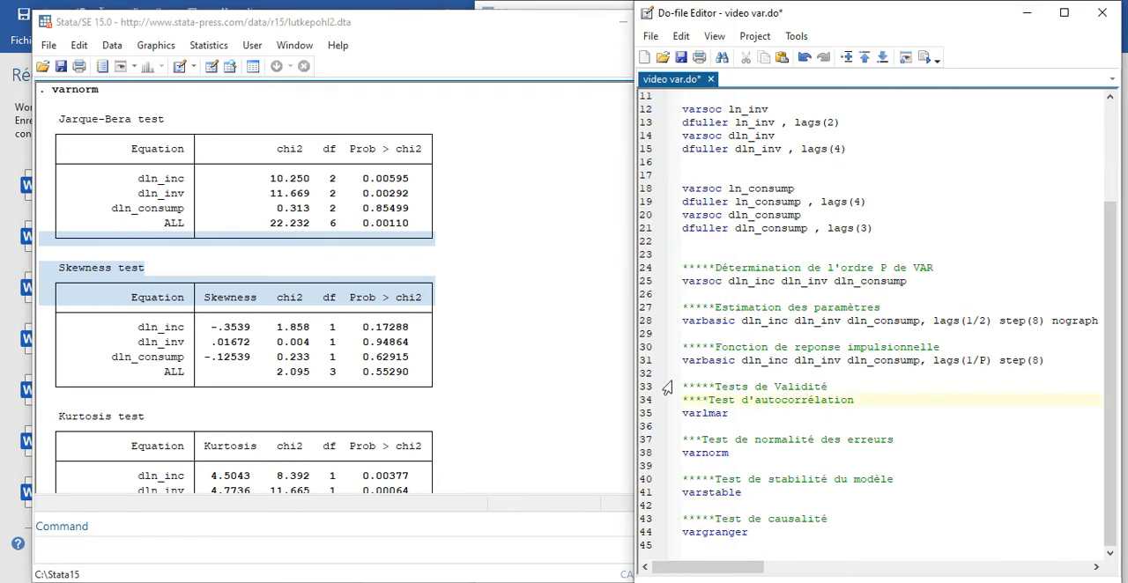
{"action": "left_click", "coordinate": [621, 196]}
{"action": "left_click", "coordinate": [706, 89]}
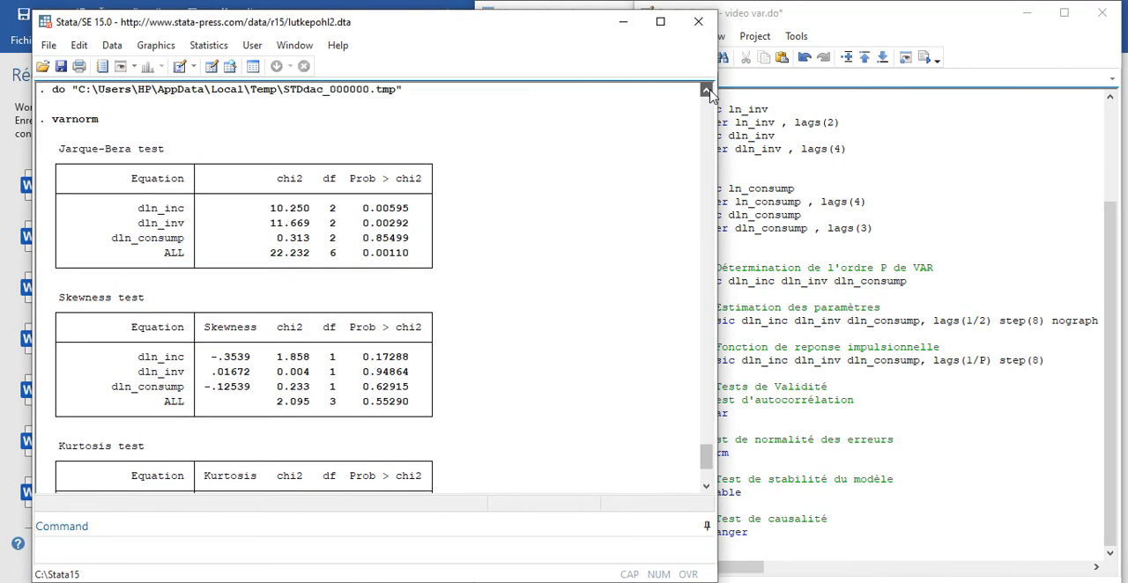
{"action": "left_click", "coordinate": [706, 90]}
{"action": "left_click", "coordinate": [706, 90]}
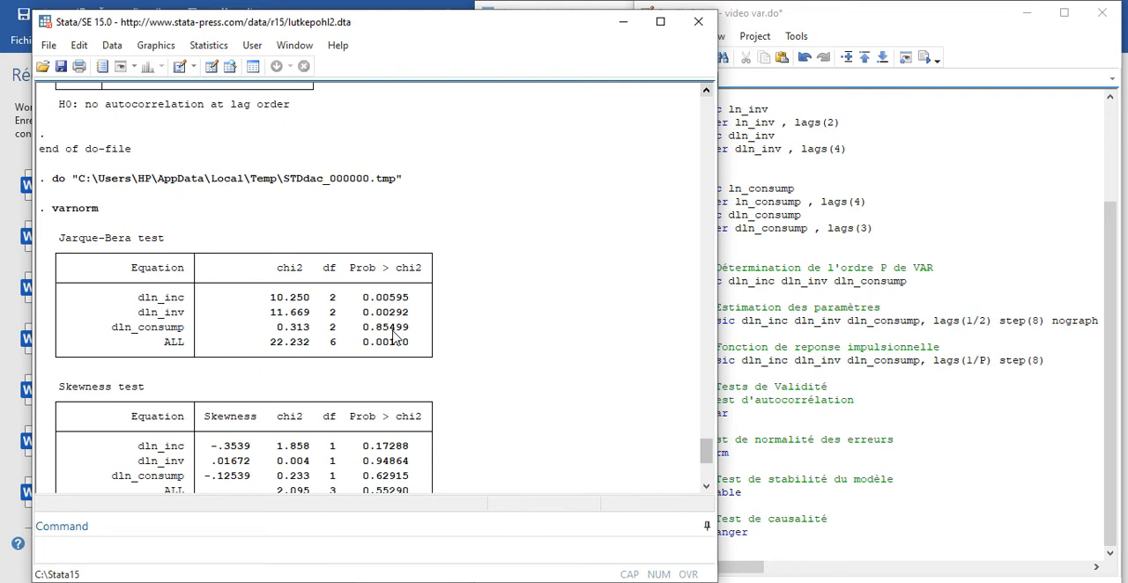
{"action": "left_click", "coordinate": [706, 485]}
{"action": "left_click", "coordinate": [707, 489]}
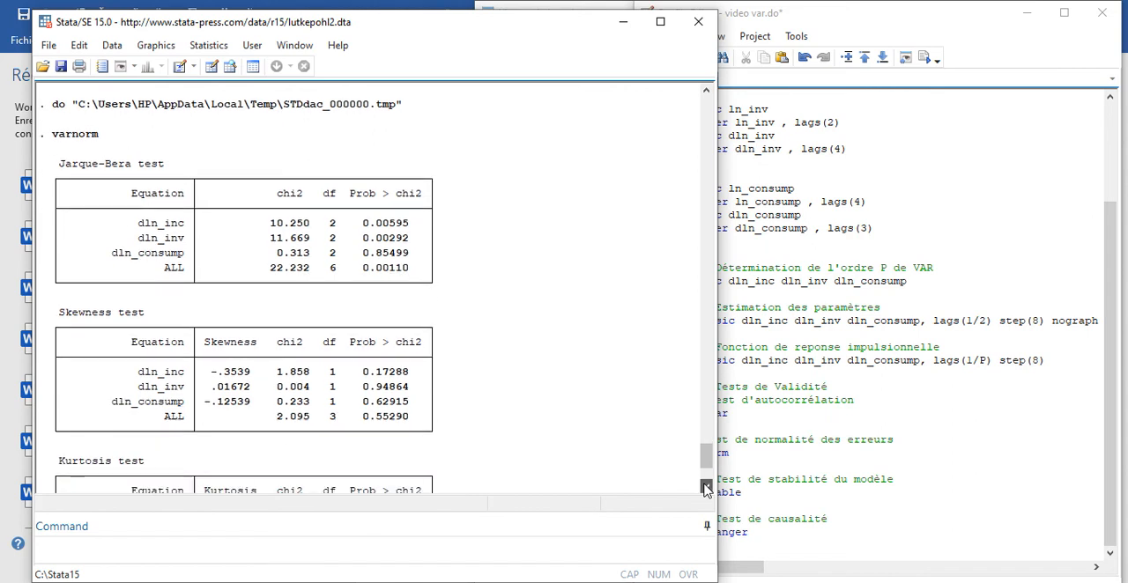
{"action": "left_click", "coordinate": [707, 488]}
{"action": "left_click", "coordinate": [707, 488]}
- Run the model stability test line, varstable, from the do-file
{"action": "left_click", "coordinate": [809, 439]}
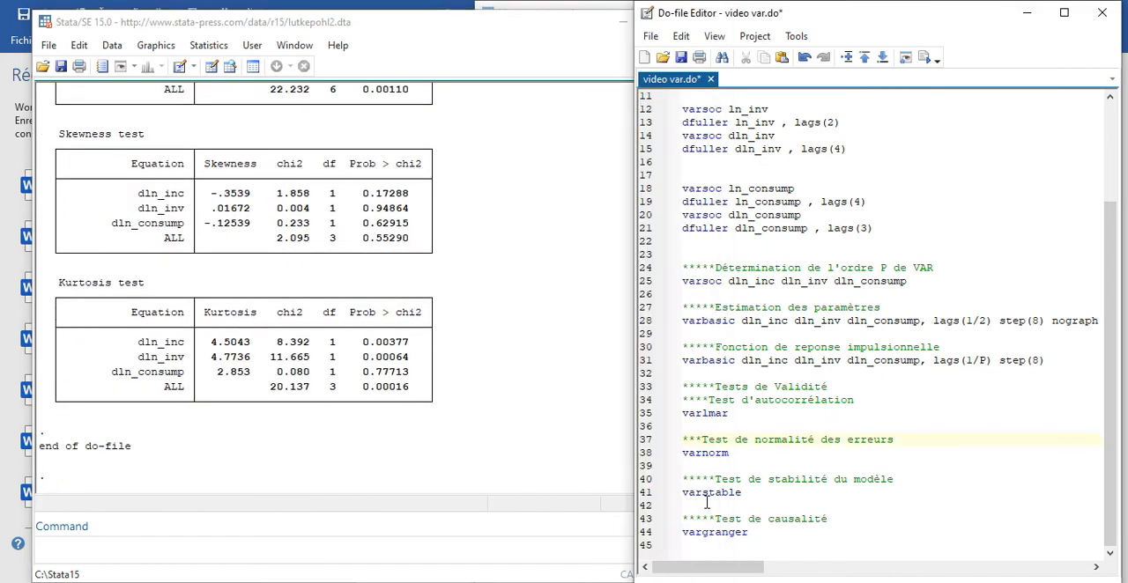
{"action": "left_click", "coordinate": [637, 495]}
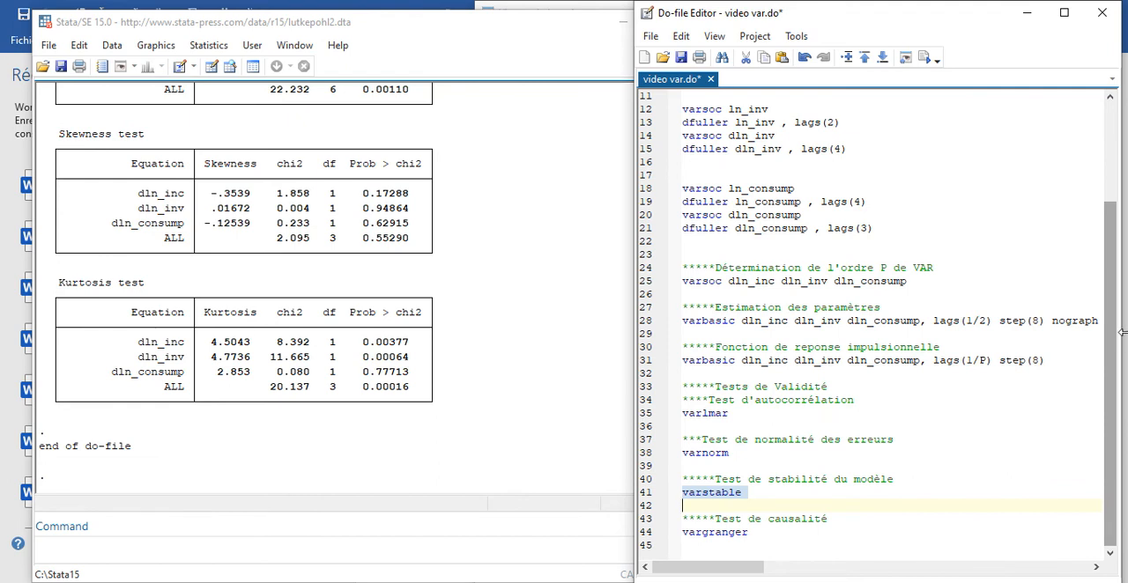
{"action": "left_click", "coordinate": [925, 58]}
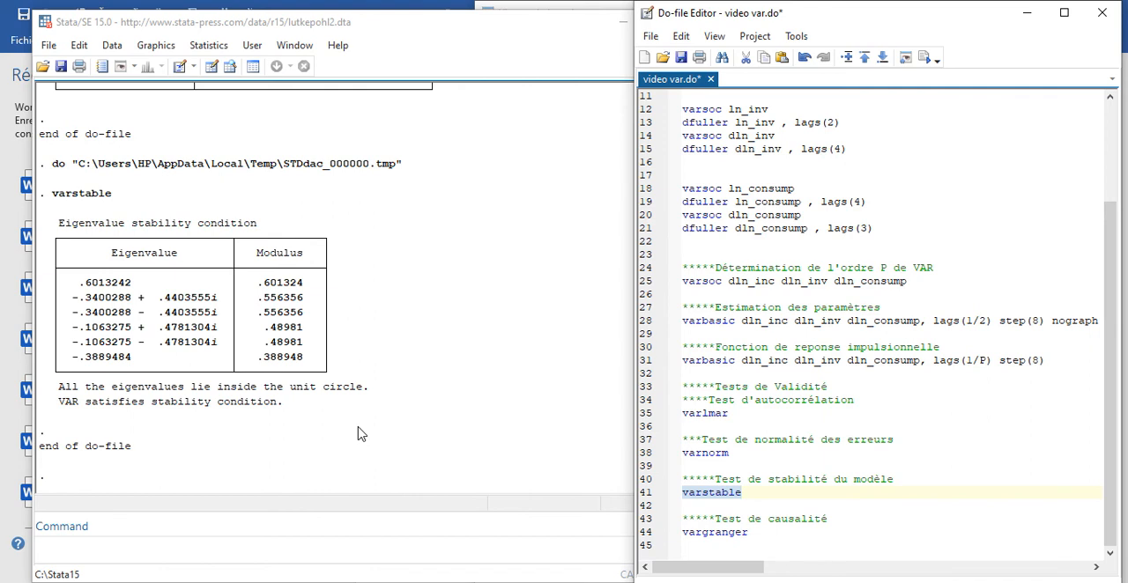
- Run the Granger causality test line, vargranger, from the do-file
{"action": "left_click_drag", "start_coordinate": [683, 532], "coordinate": [755, 544]}
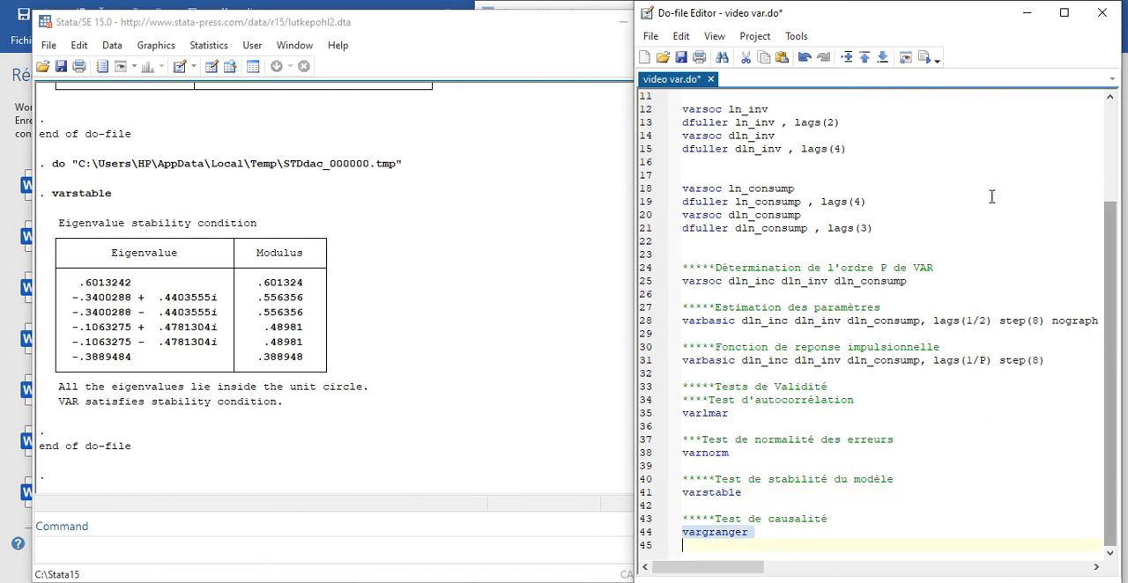
{"action": "left_click", "coordinate": [924, 57]}
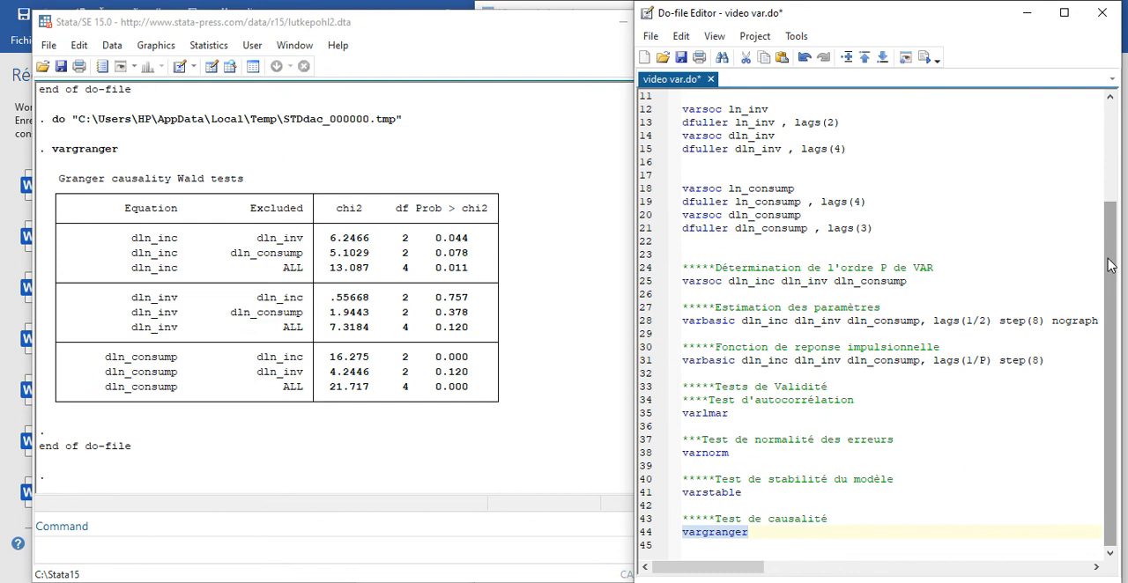
{"action": "left_click", "coordinate": [1072, 571]}
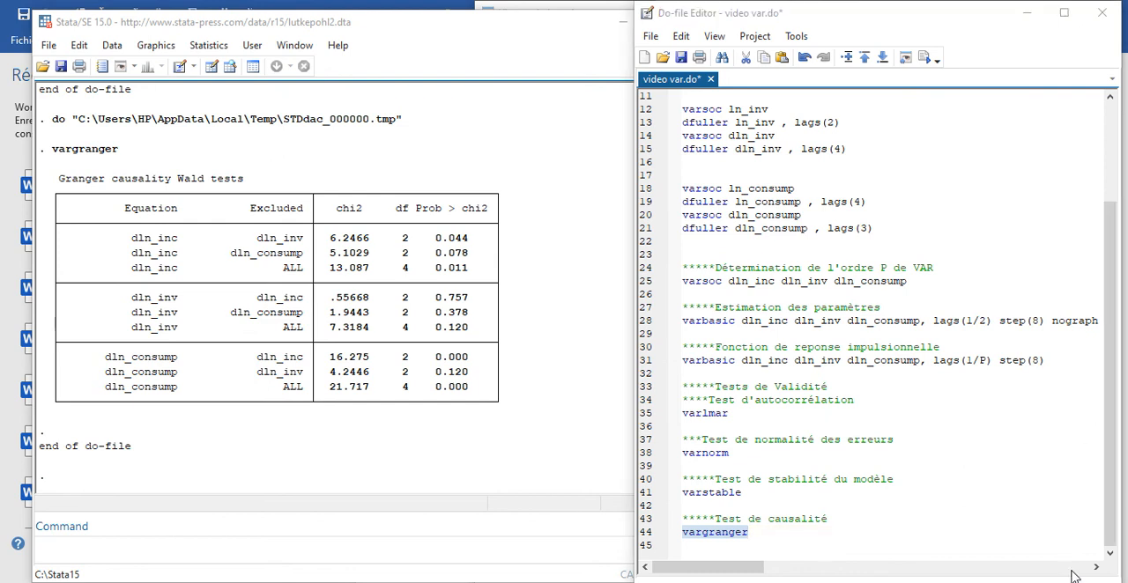